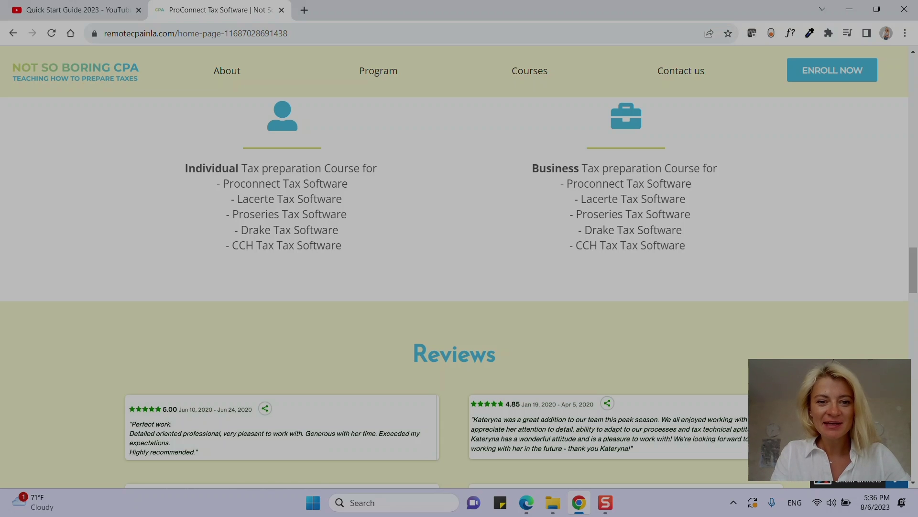
Scroll the course web page and highlight the Lacerte and ProSeries course lines.
scroll(454, 287, "up", 15)
scroll(454, 287, "up", 10)
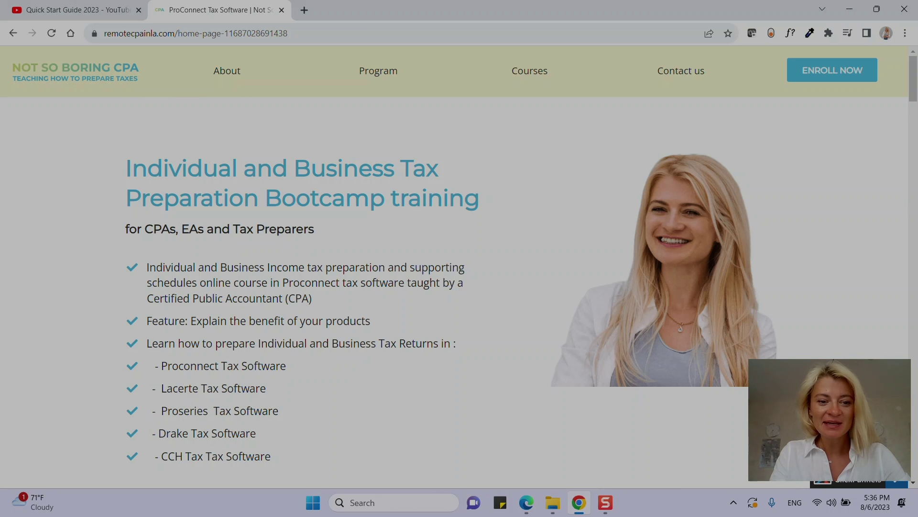
scroll(455, 287, "down", 15)
scroll(455, 287, "up", 5)
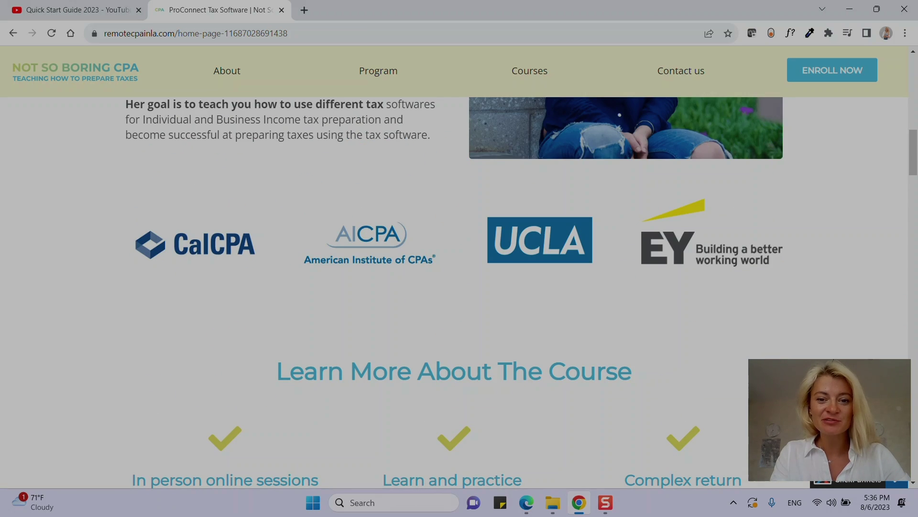
scroll(454, 287, "down", 12)
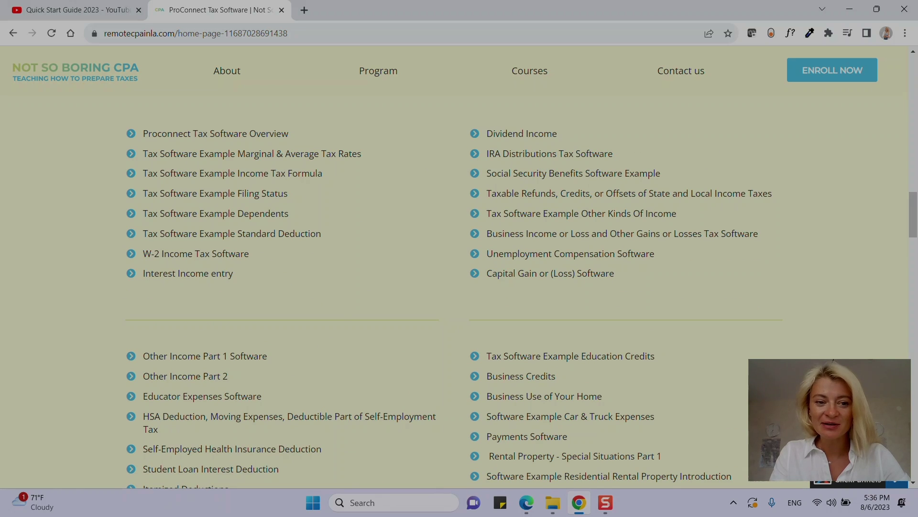
scroll(454, 287, "down", 3)
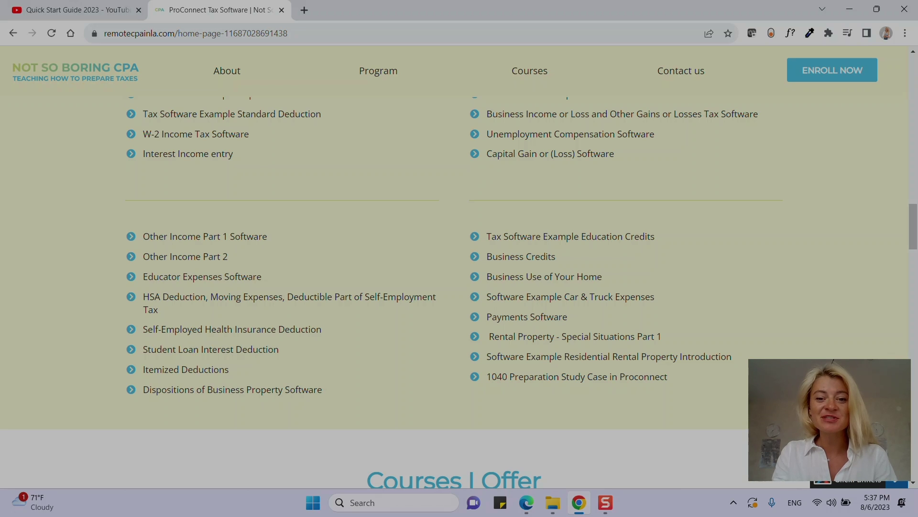
scroll(454, 268, "down", 6)
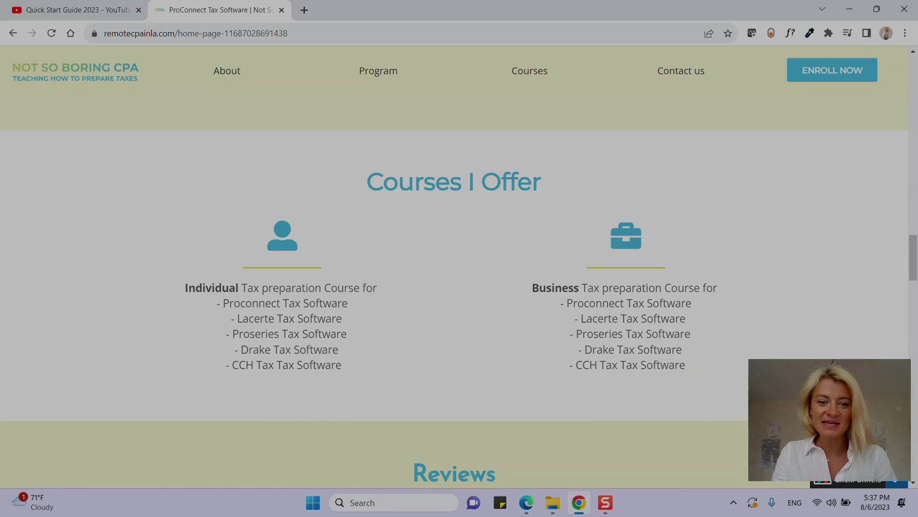
left_click_drag(261, 319, 318, 334)
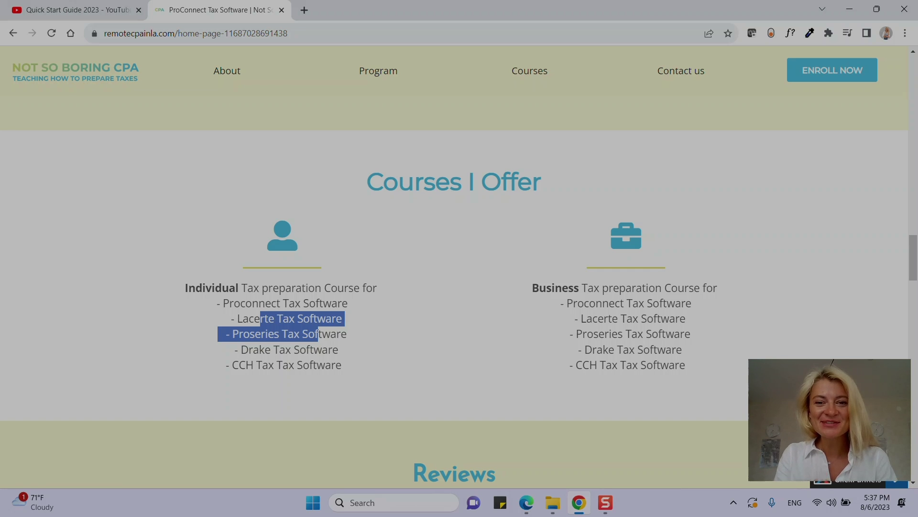
key("Page_Up")
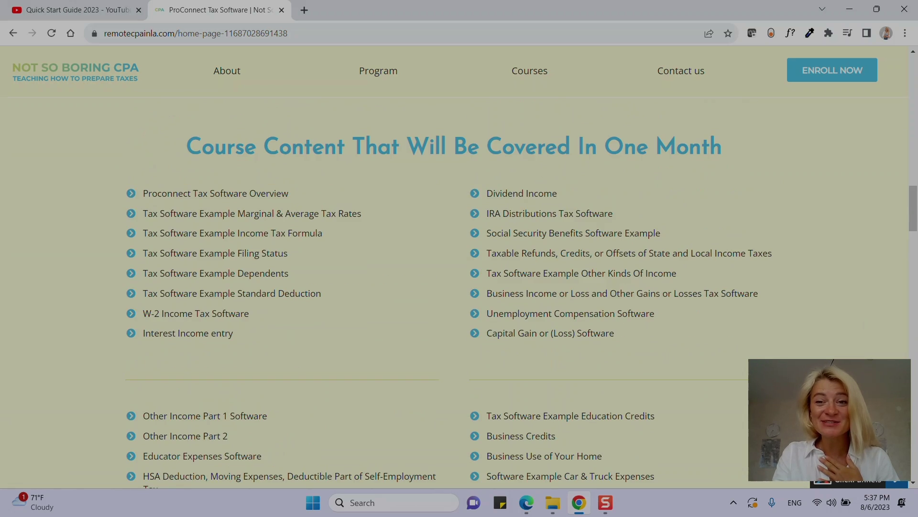
key("Home")
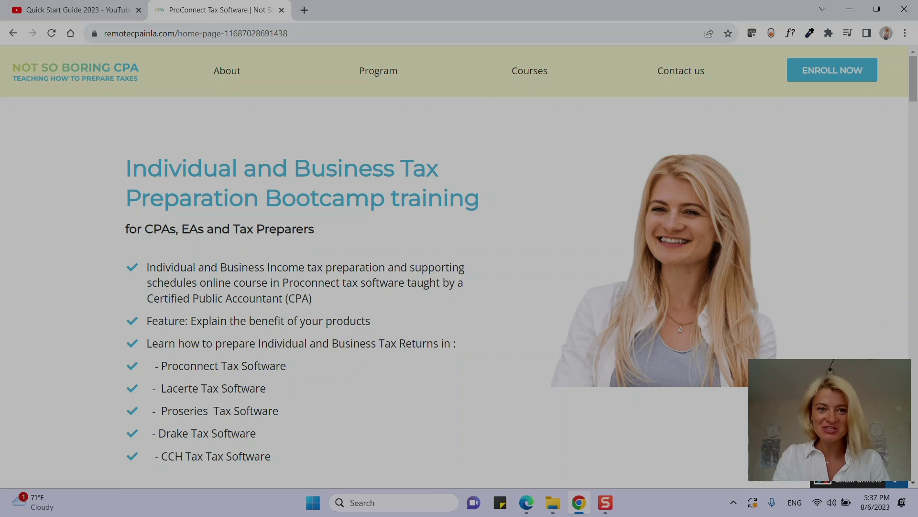
Reveal the site's full web address and highlight the word Proconnect on the page.
left_click(204, 33)
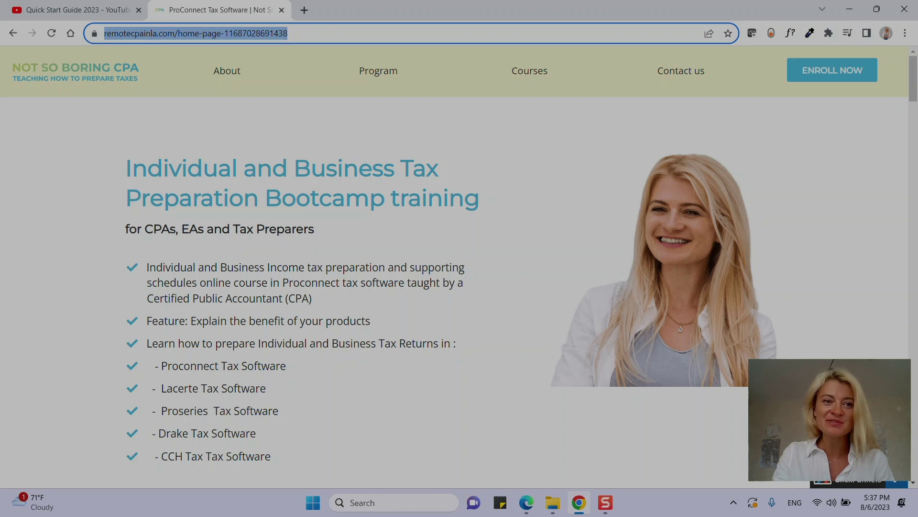
left_click(205, 33)
scroll(459, 268, "down", 10)
scroll(459, 268, "up", 9)
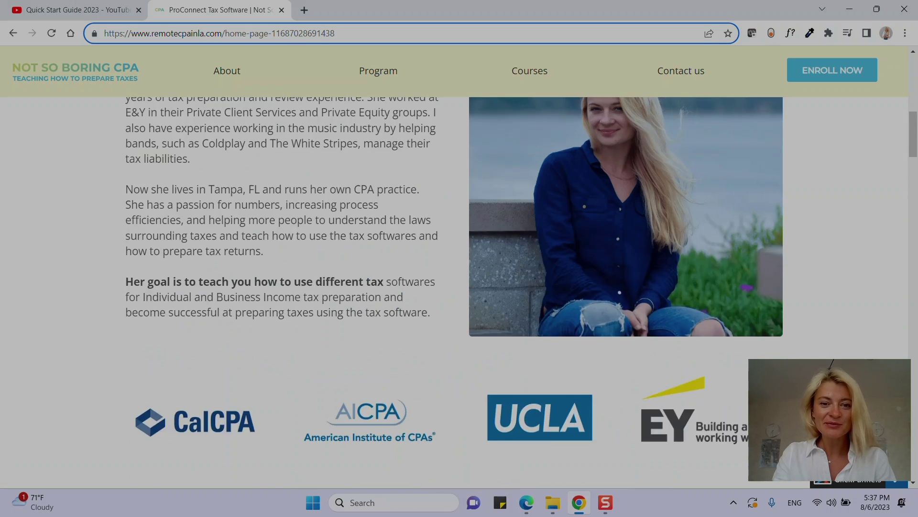
double_click(190, 306)
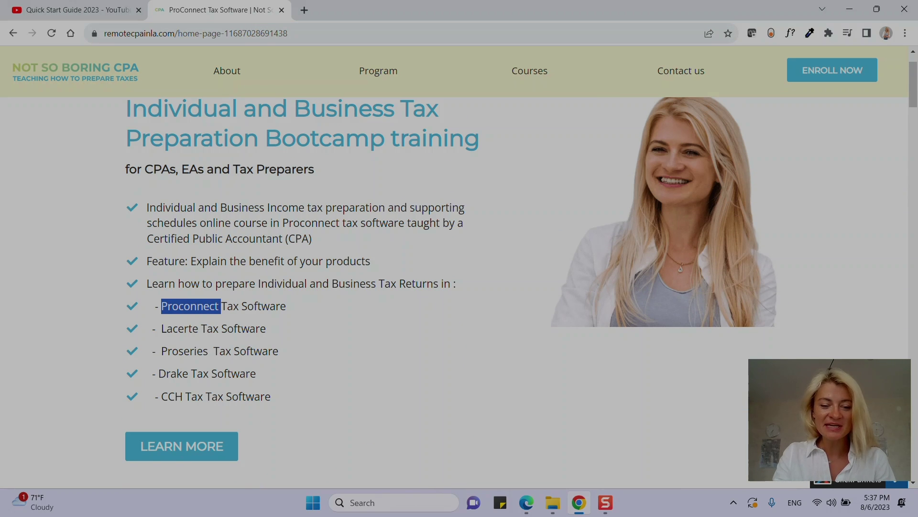
scroll(459, 267, "down", 15)
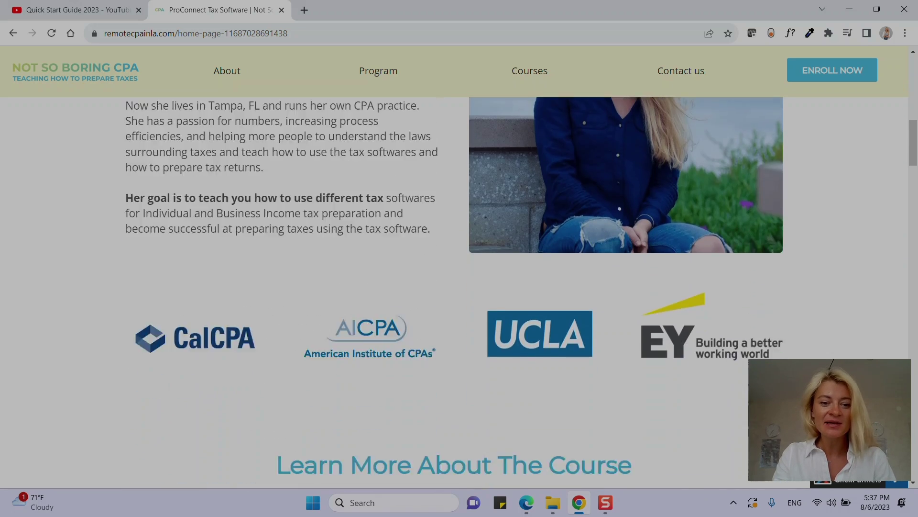
scroll(459, 268, "down", 5)
left_click_drag(263, 146, 453, 146)
scroll(460, 296, "down", 8)
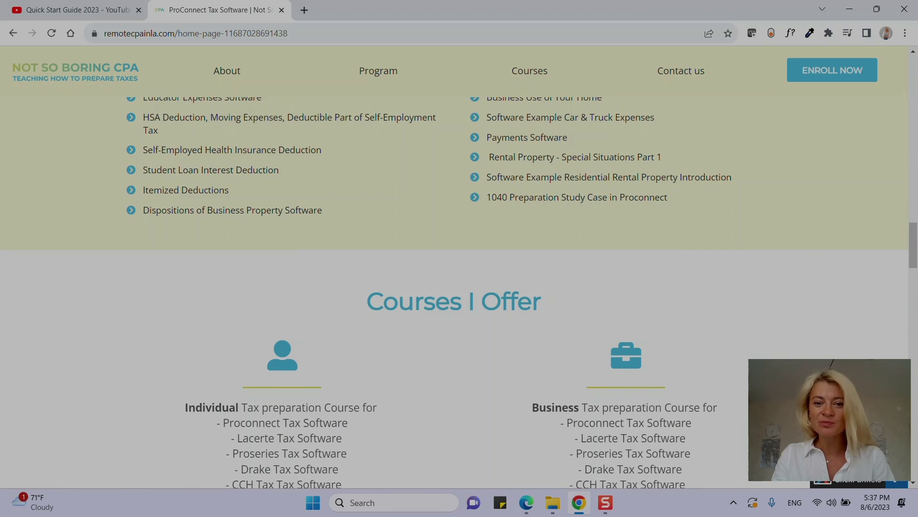
scroll(459, 287, "down", 8)
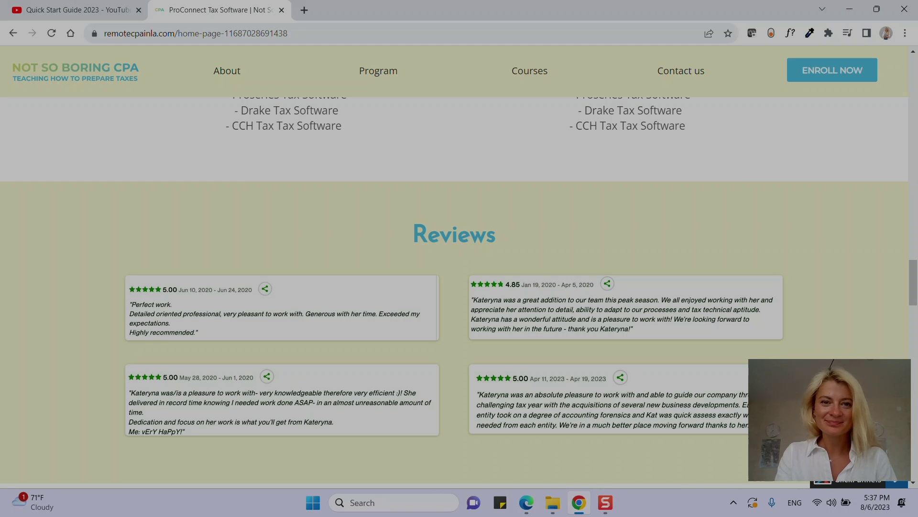
scroll(454, 287, "down", 10)
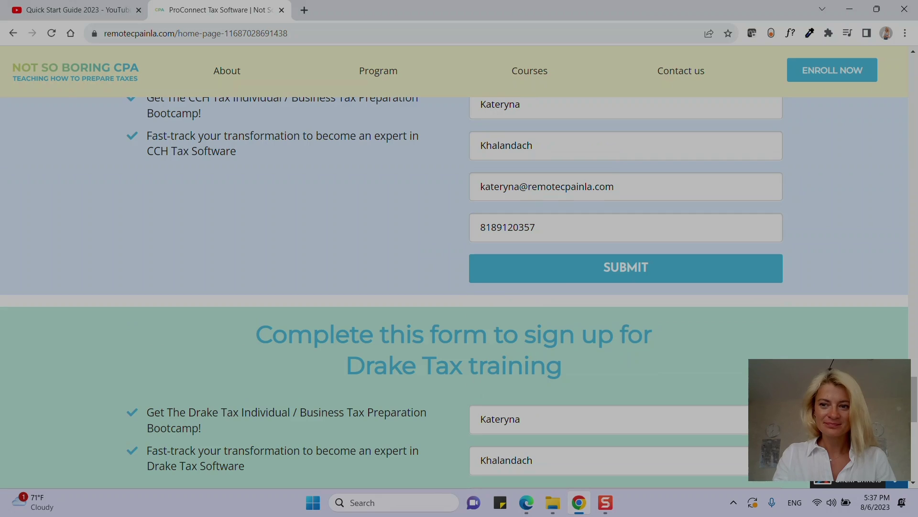
Highlight the site's domain in the address bar and Proconnect in the software list.
left_click(208, 33)
left_click(209, 33)
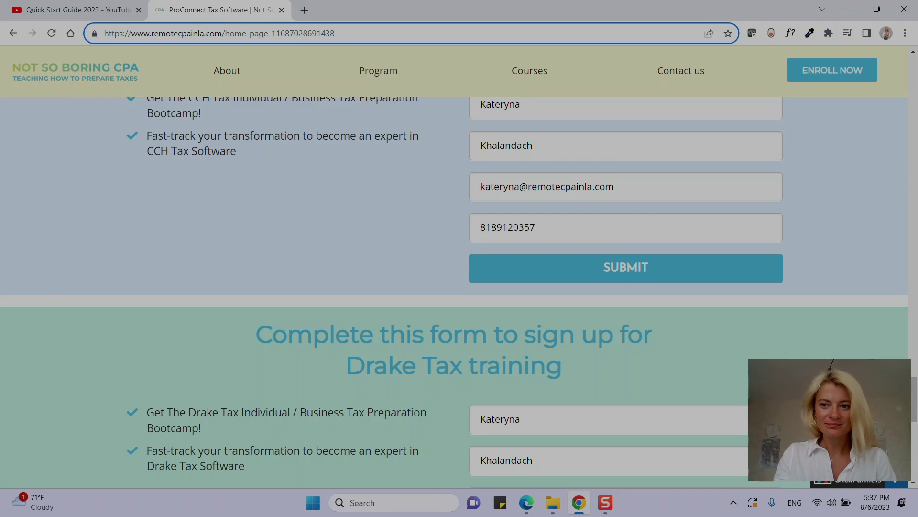
scroll(454, 287, "up", 15)
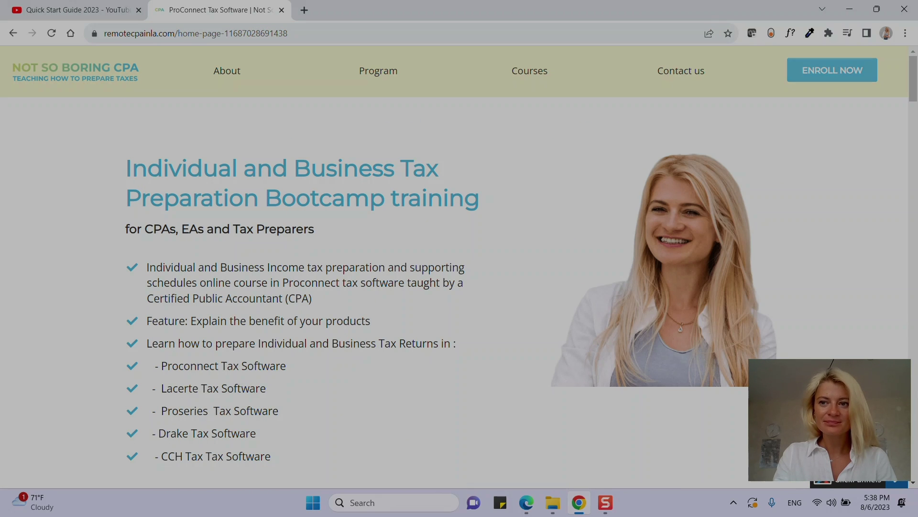
left_click(226, 33)
left_click_drag(222, 33, 104, 33)
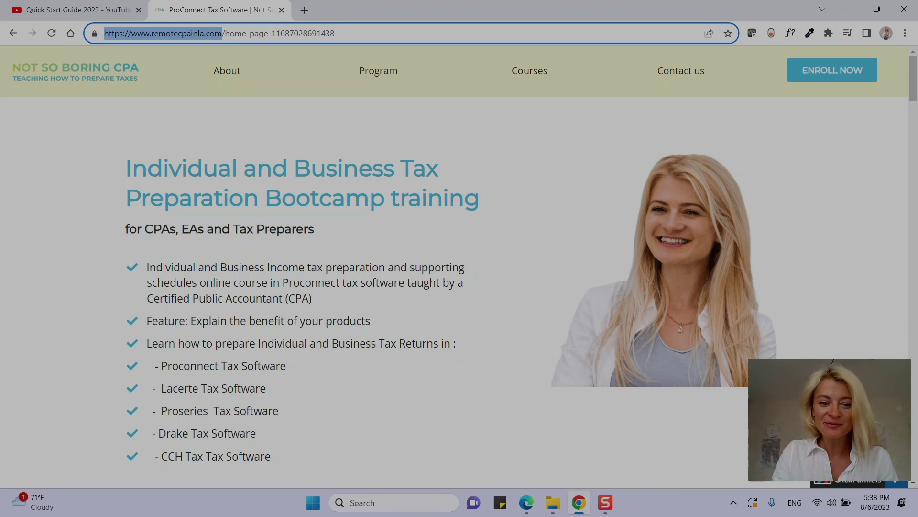
scroll(459, 287, "down", 4)
left_click_drag(166, 187, 227, 186)
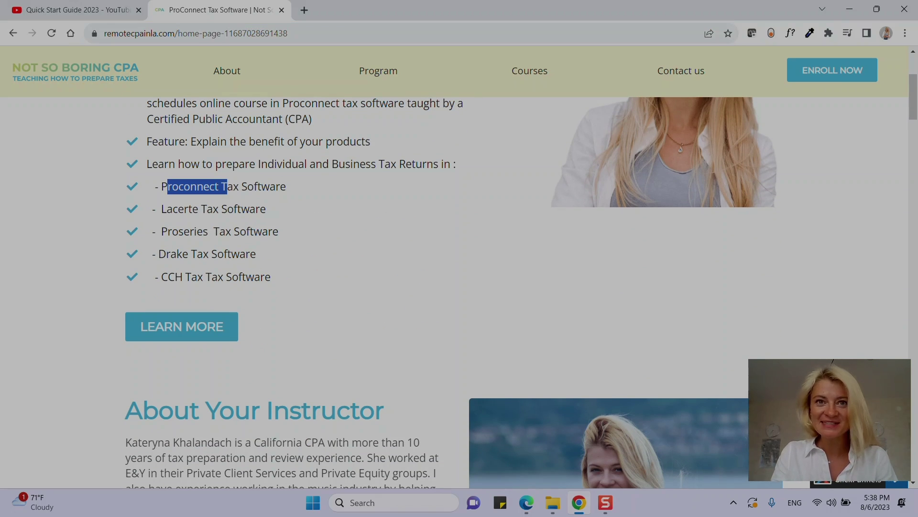
scroll(455, 287, "down", 5)
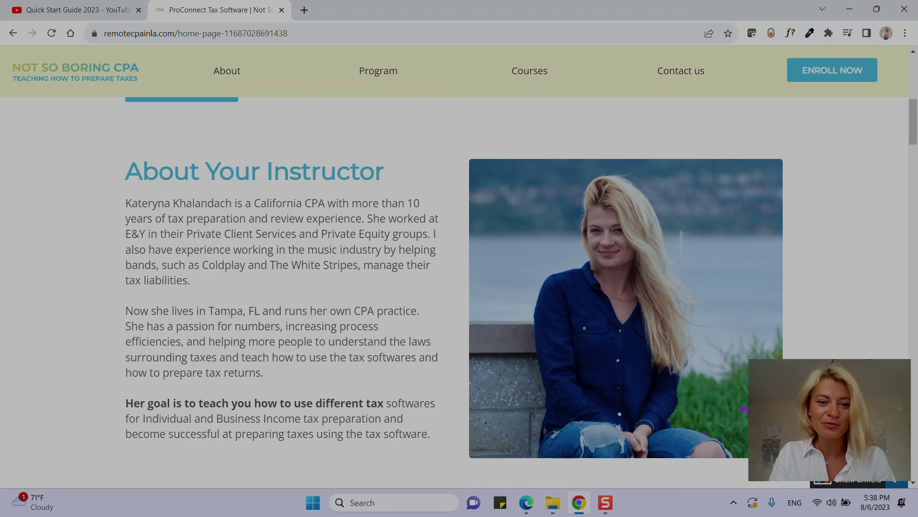
scroll(454, 287, "down", 12)
scroll(454, 287, "down", 7)
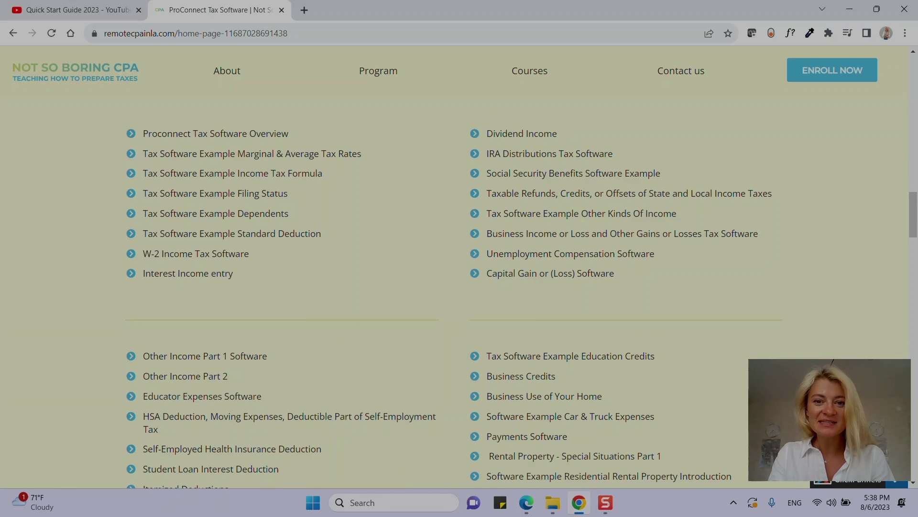
scroll(454, 287, "up", 2)
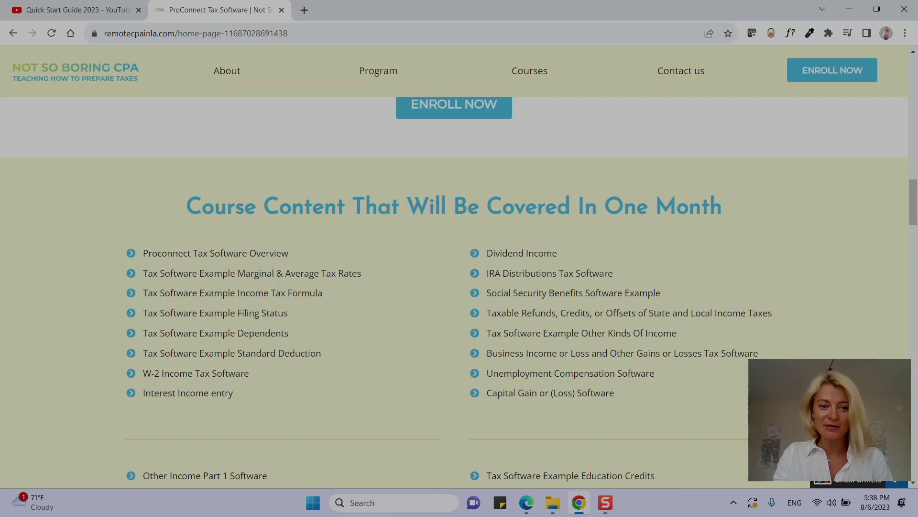
scroll(455, 287, "down", 7)
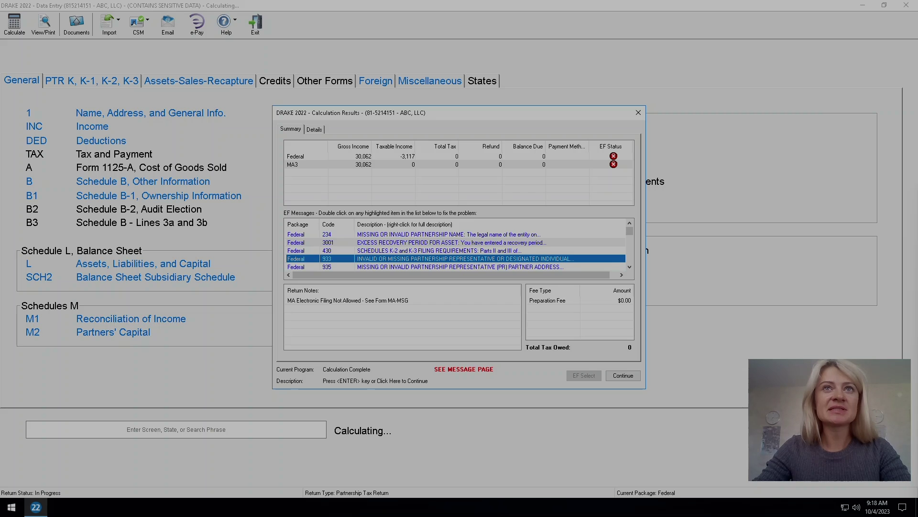
Recalculate the partnership return and scroll through the remaining federal EF messages.
key("Return")
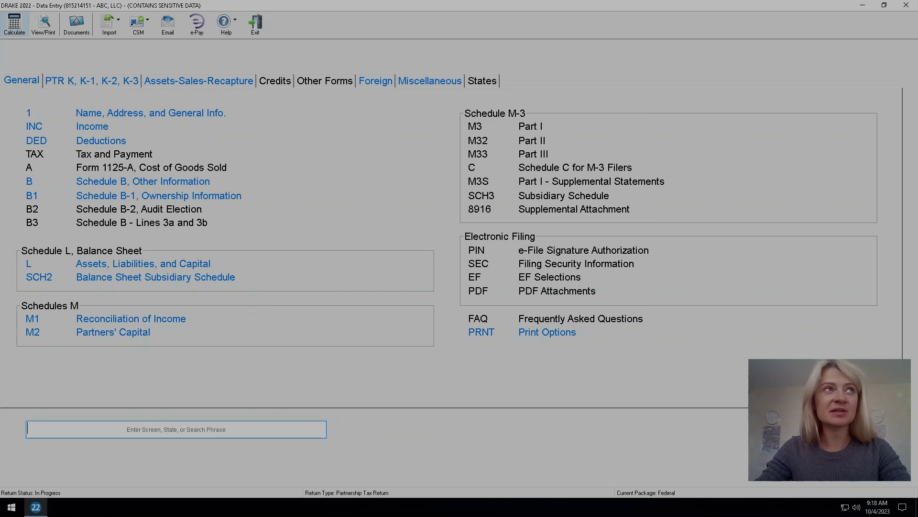
left_click(15, 21)
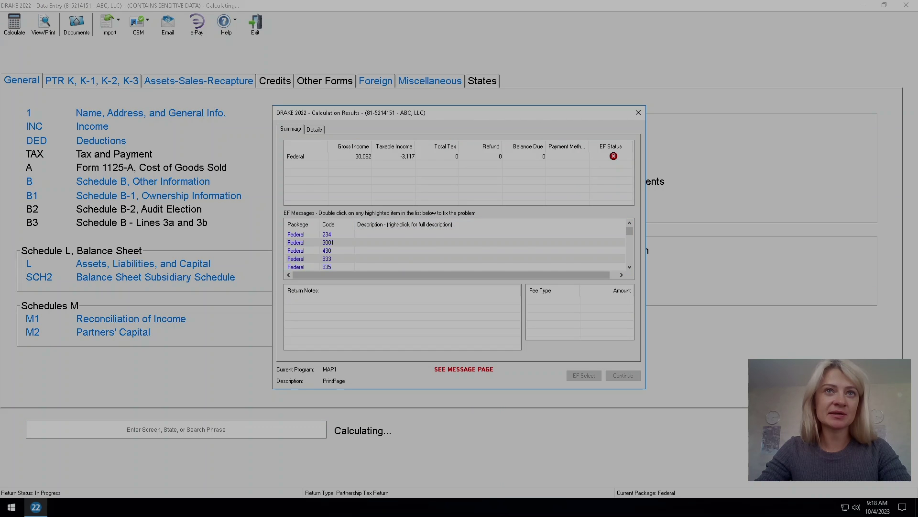
scroll(456, 250, "down", 3)
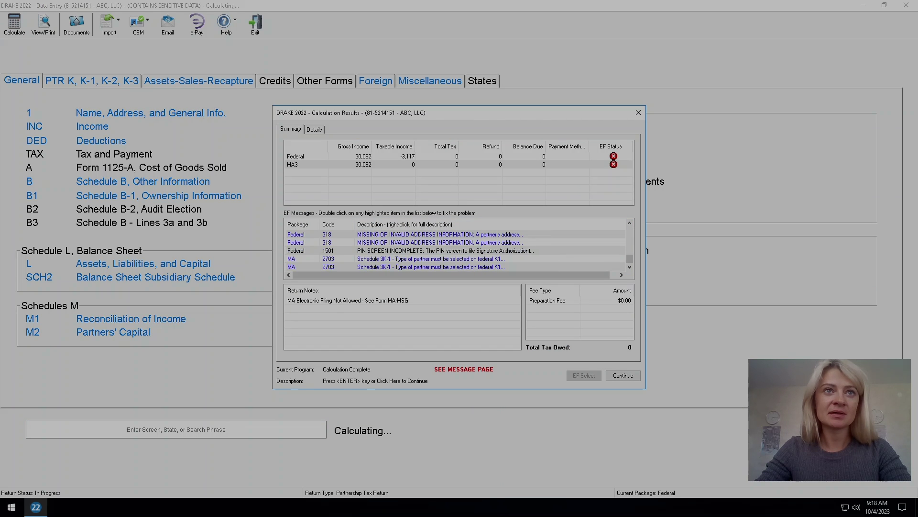
key("Return")
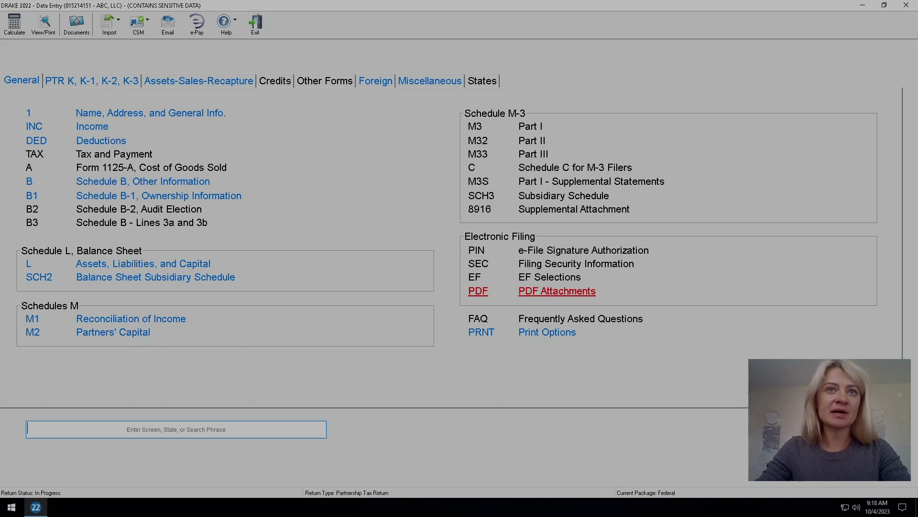
On EF Selections, mark the return Ready for EF and check the 1065 federal override.
left_click(474, 277)
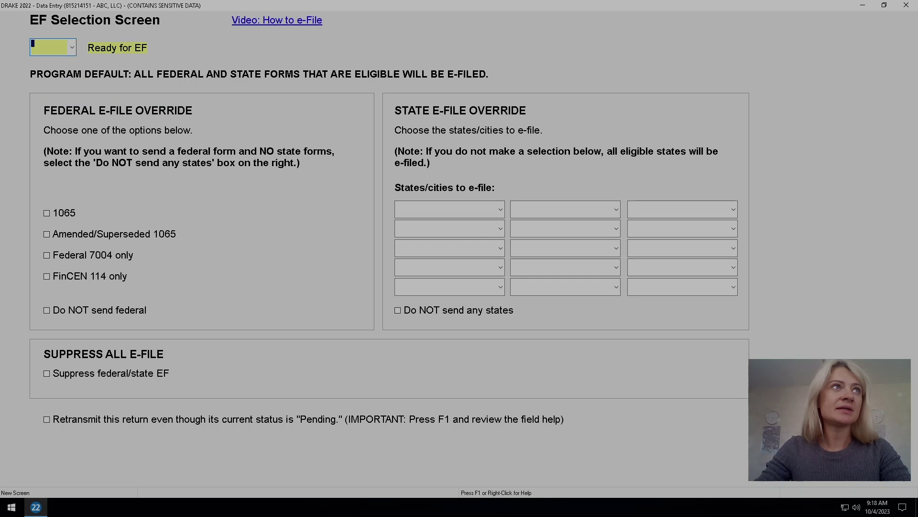
key("alt+Down")
key("Return")
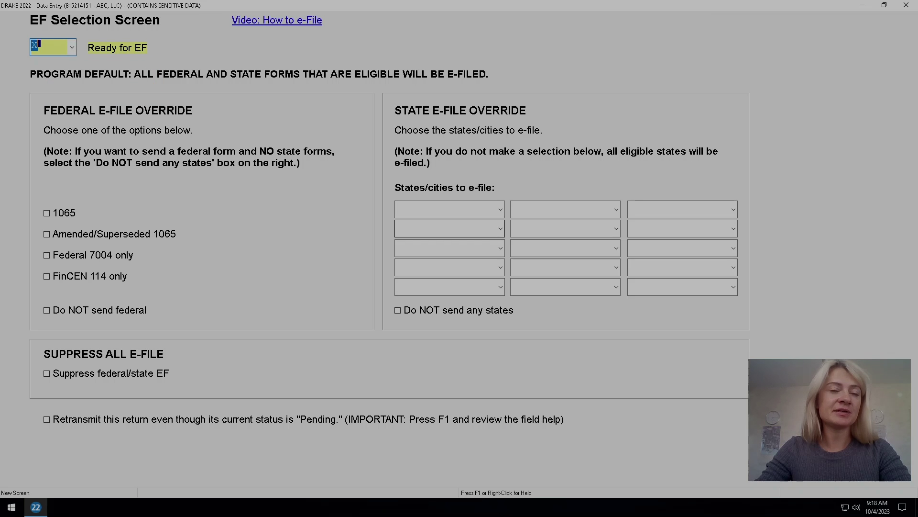
left_click(448, 209)
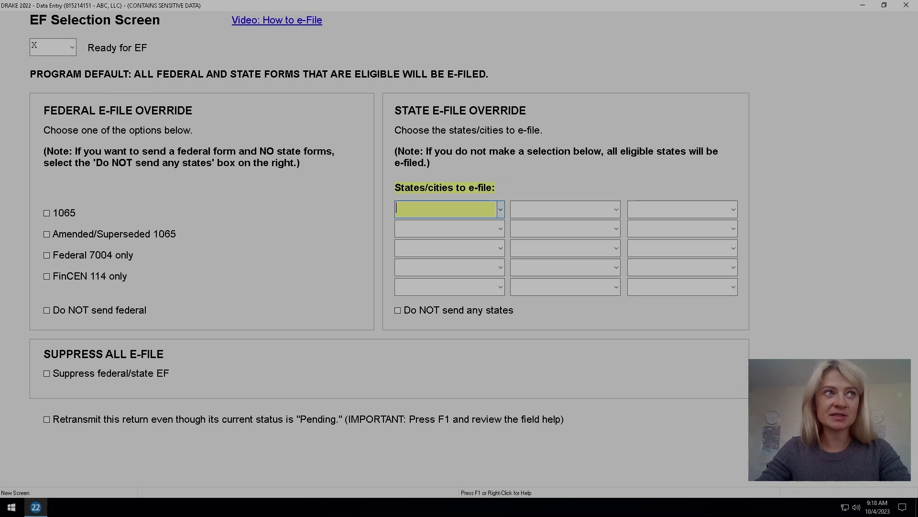
left_click(47, 213)
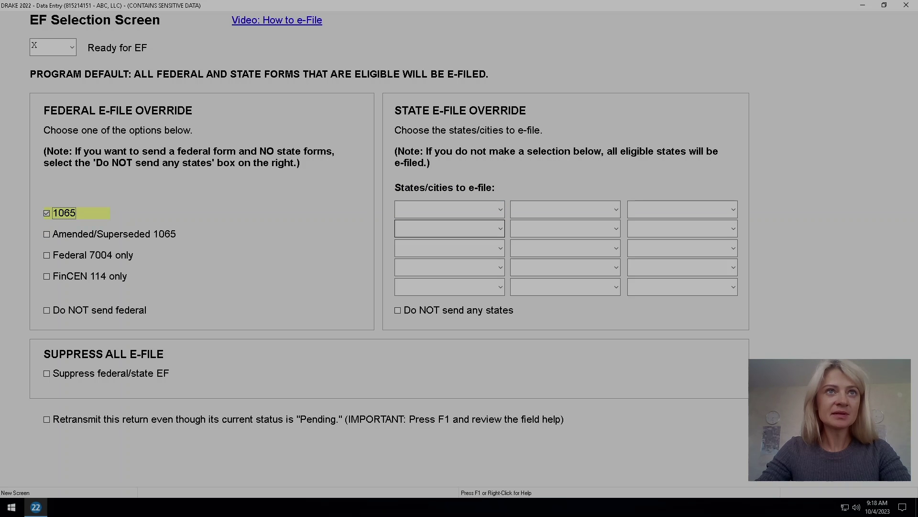
left_click(447, 209)
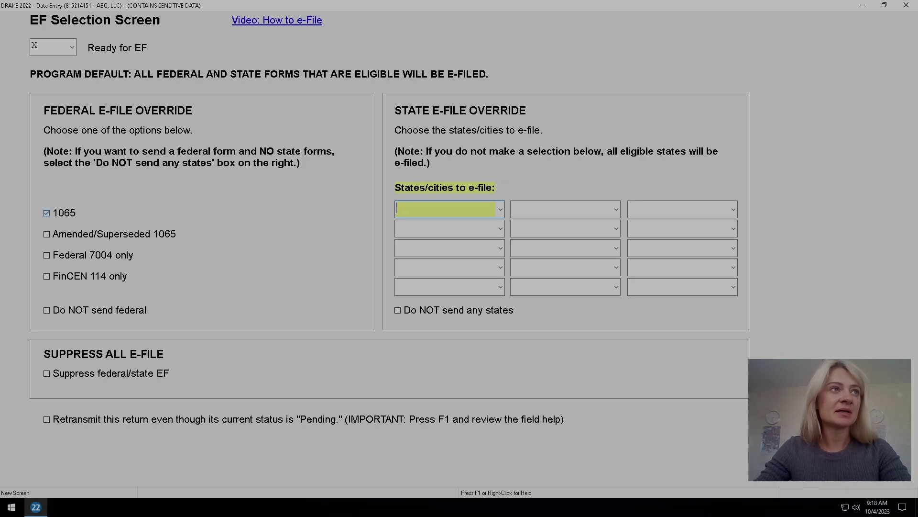
left_click(906, 5)
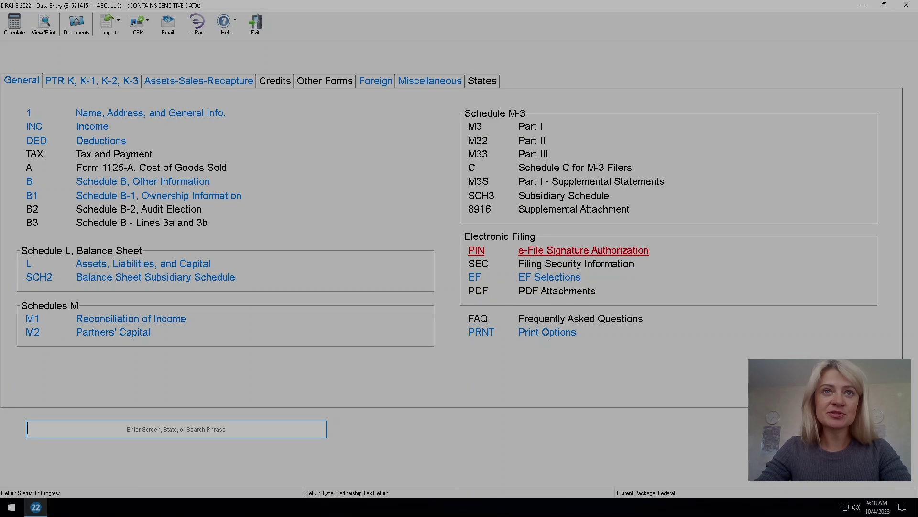
On the 1065 PIN screen, enter the ERO PIN and the signer's first name, last name and SSN.
left_click(583, 250)
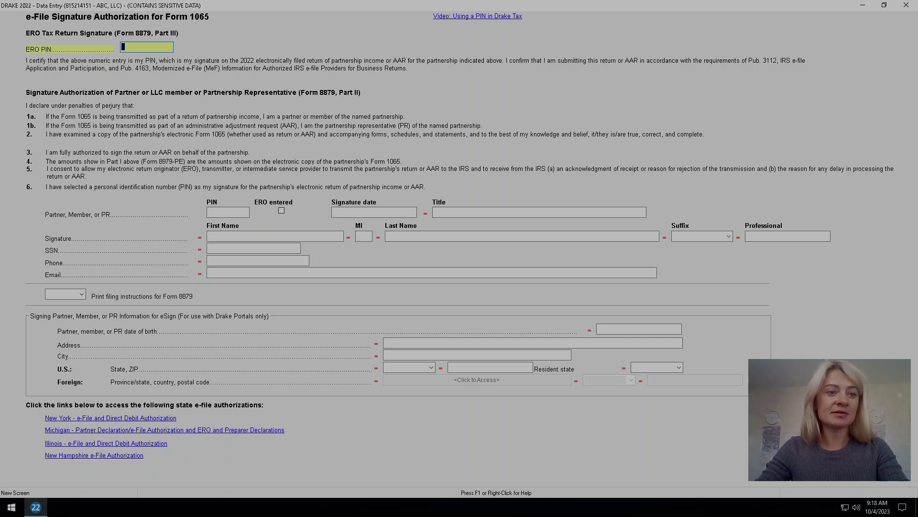
type("12345")
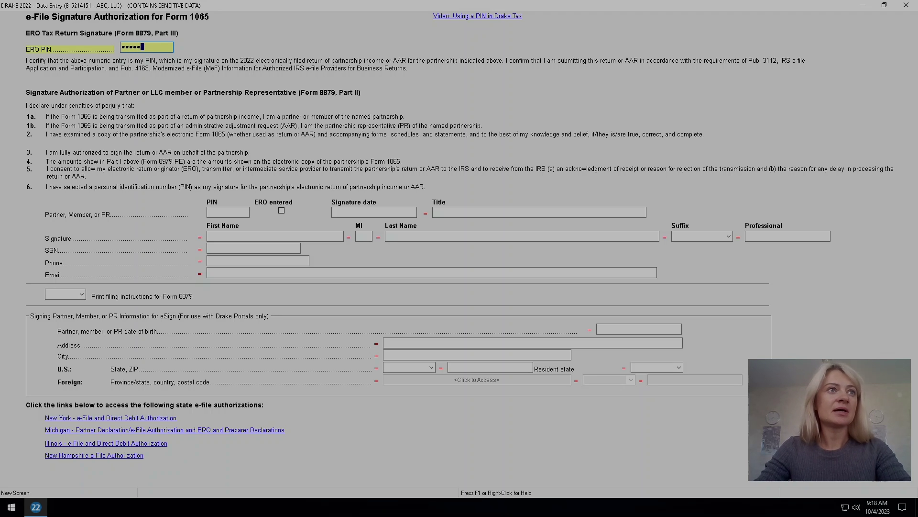
left_click(228, 211)
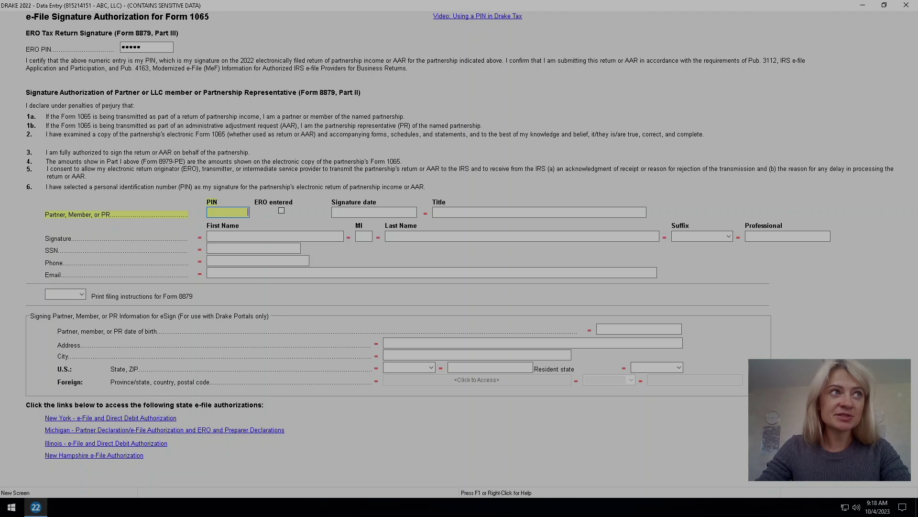
left_click(228, 236)
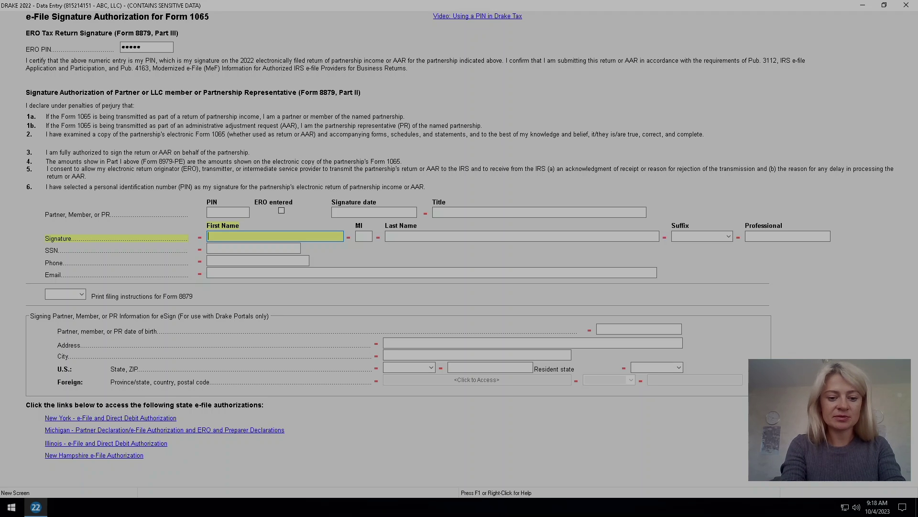
type("tEST")
left_click(521, 235)
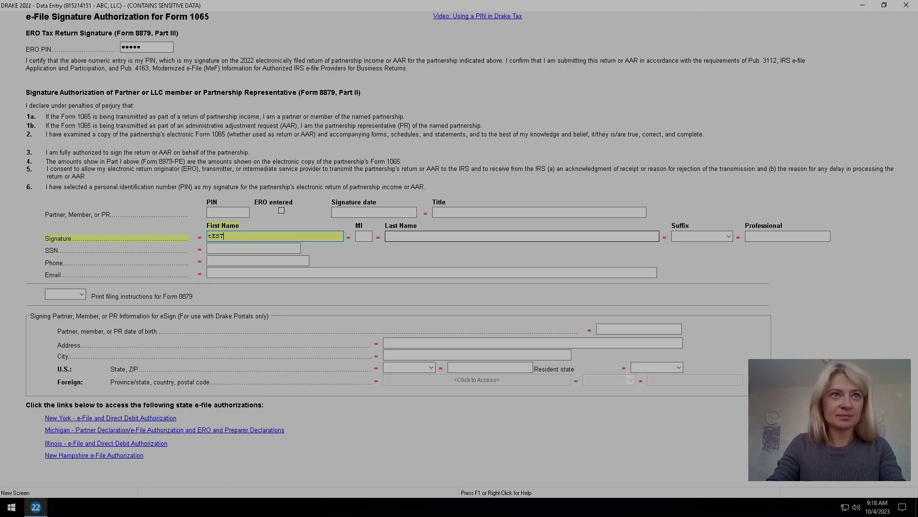
type("TEST")
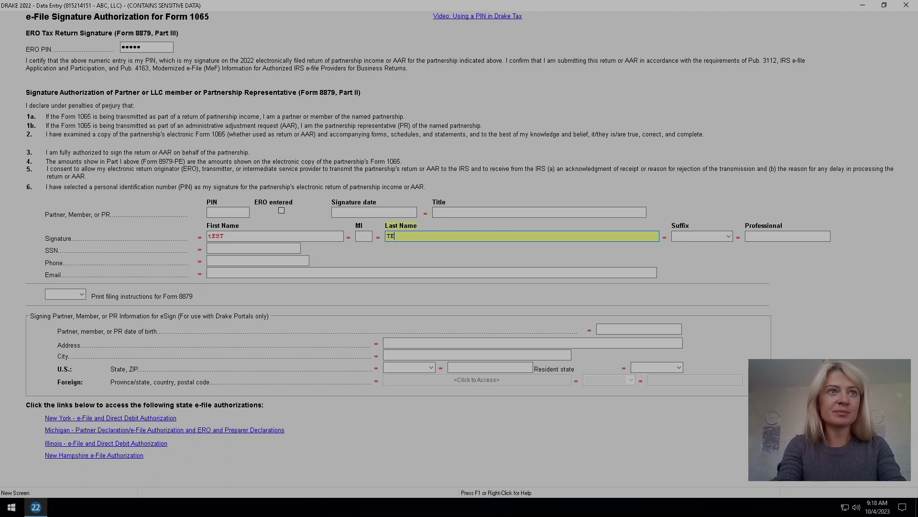
left_click(225, 247)
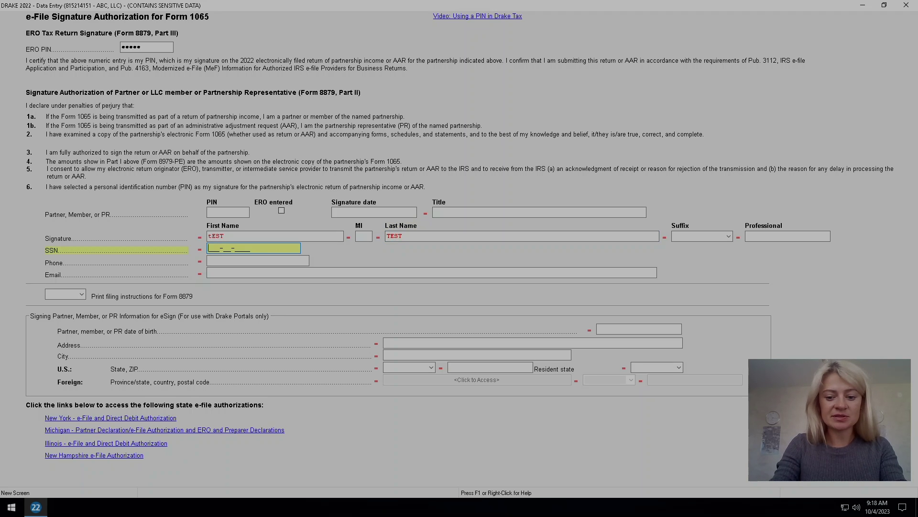
type("999999999")
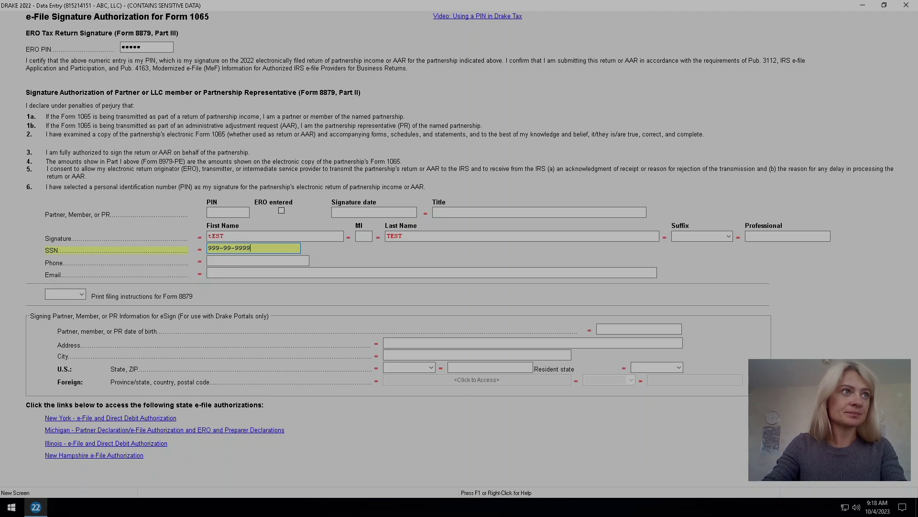
Set the signer's title to CEO, enter the partner PIN and signature date 10-04-2023.
left_click(478, 213)
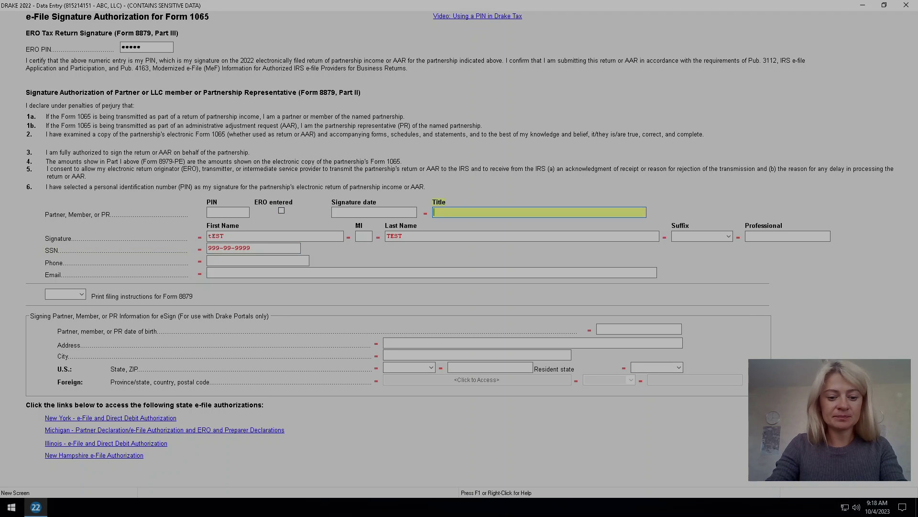
type("CEO")
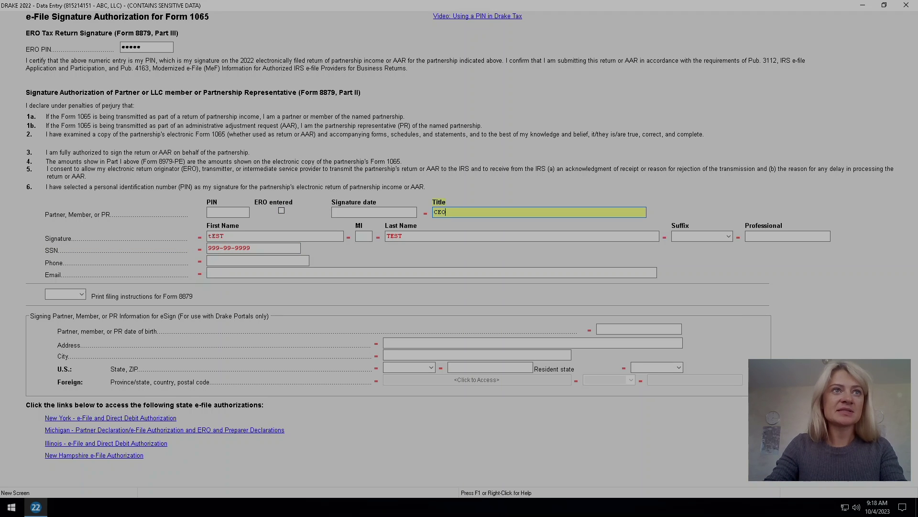
left_click(374, 211)
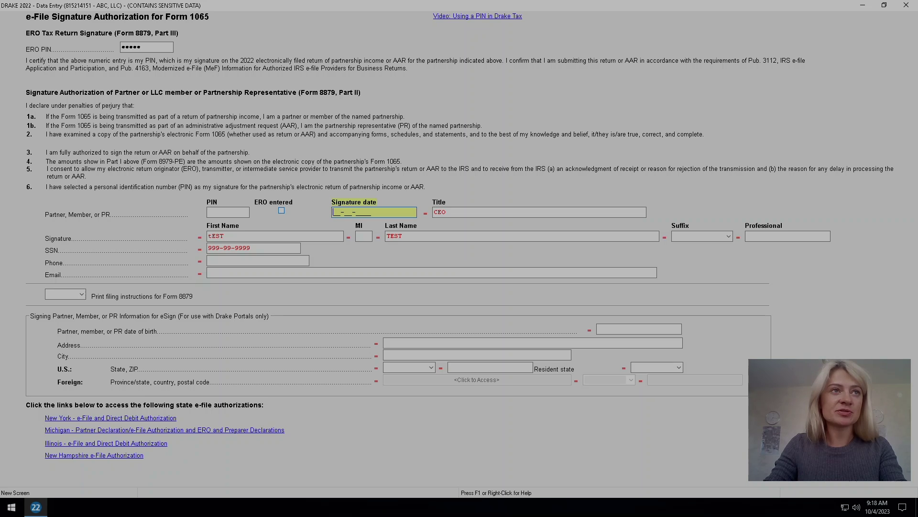
left_click(228, 212)
type("1")
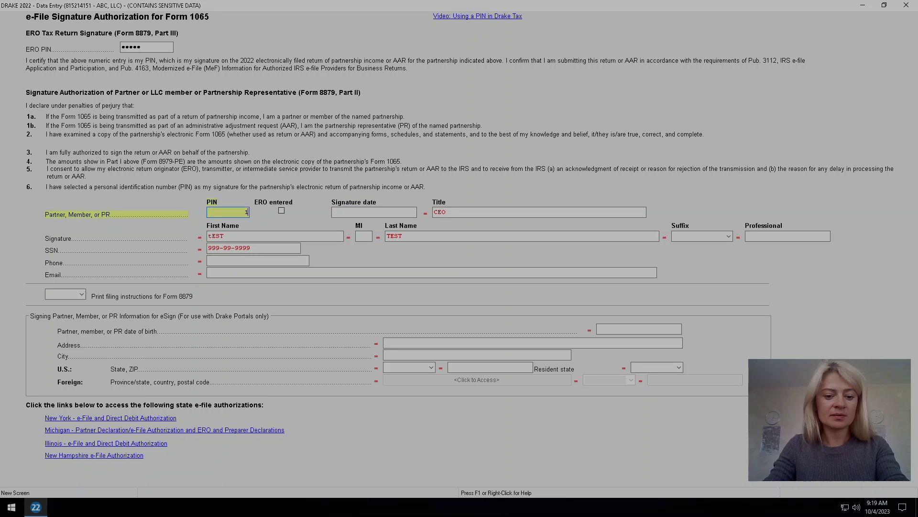
type("2345")
left_click(374, 211)
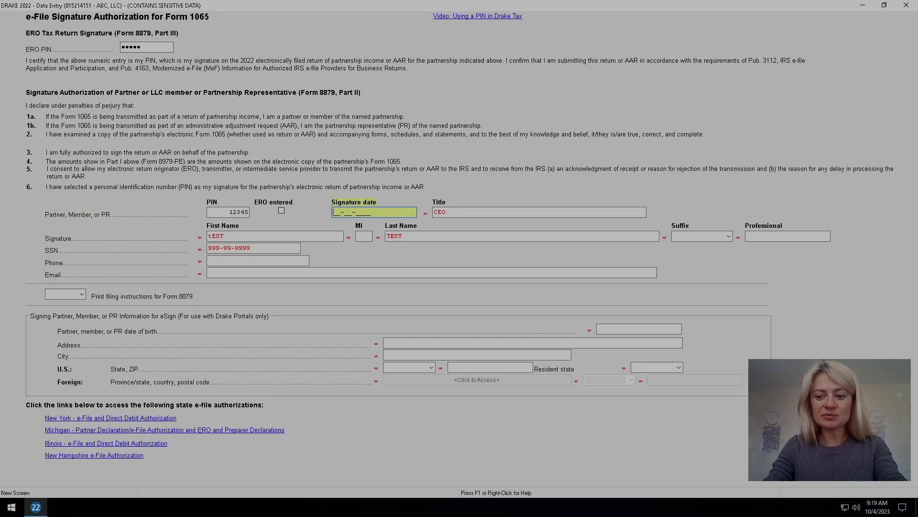
type("10-")
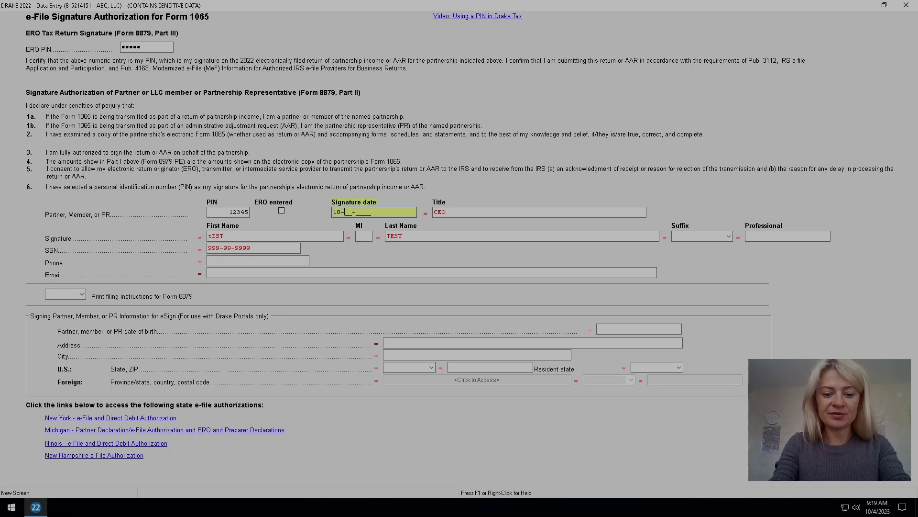
type("04-20")
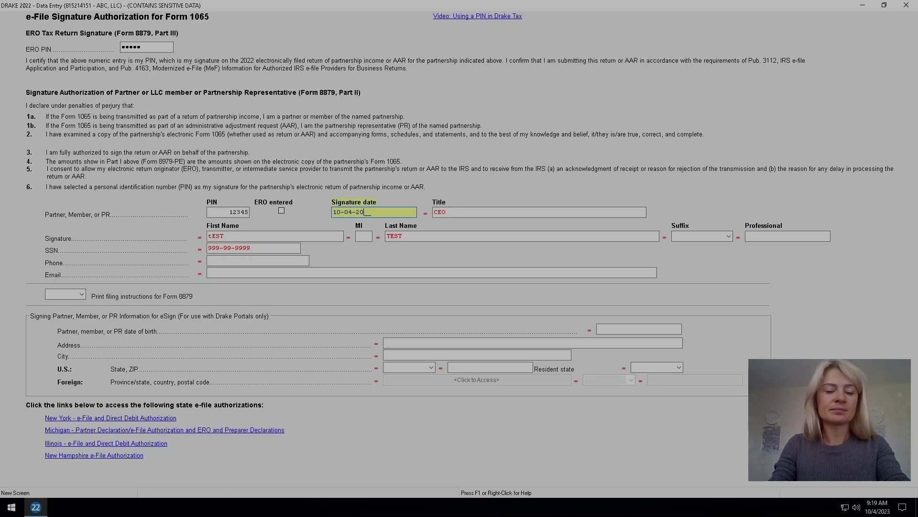
type("23")
key("Tab")
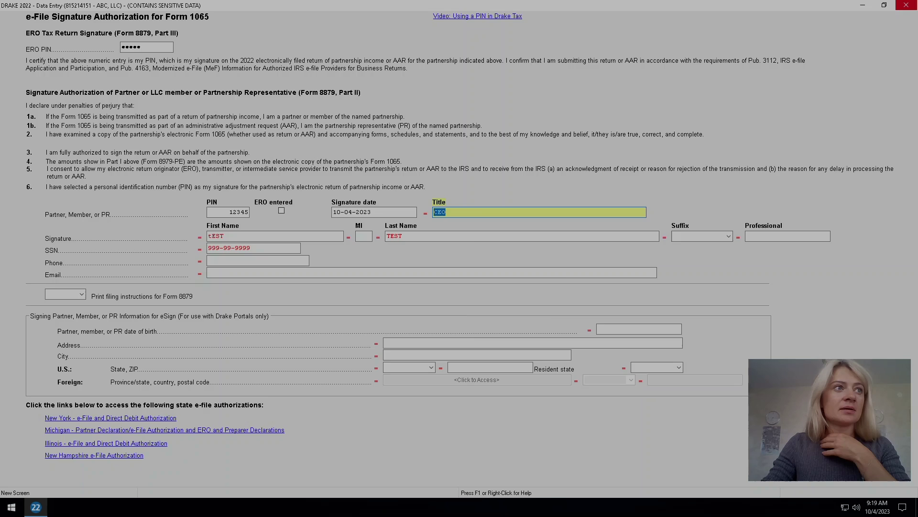
left_click(906, 4)
Recalculate and review the partnership's legal name, DBA, in-care-of and street address entries.
left_click(15, 24)
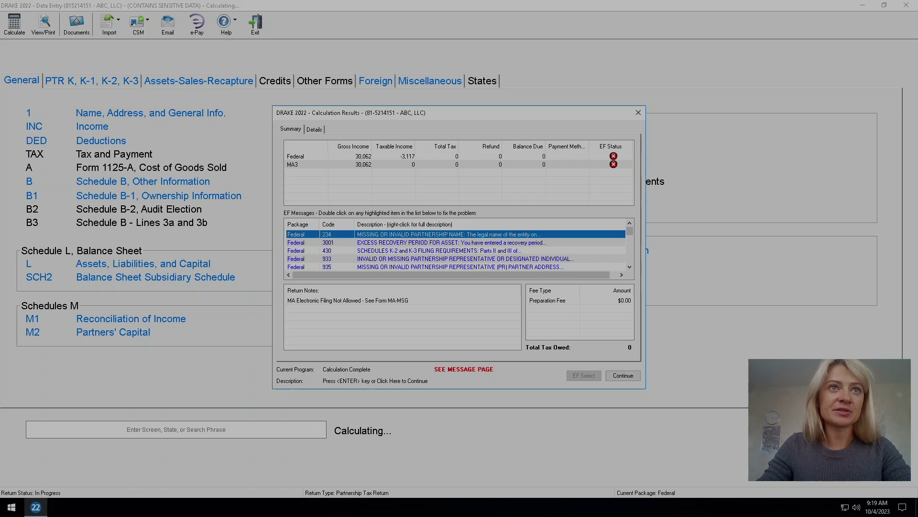
key("Return")
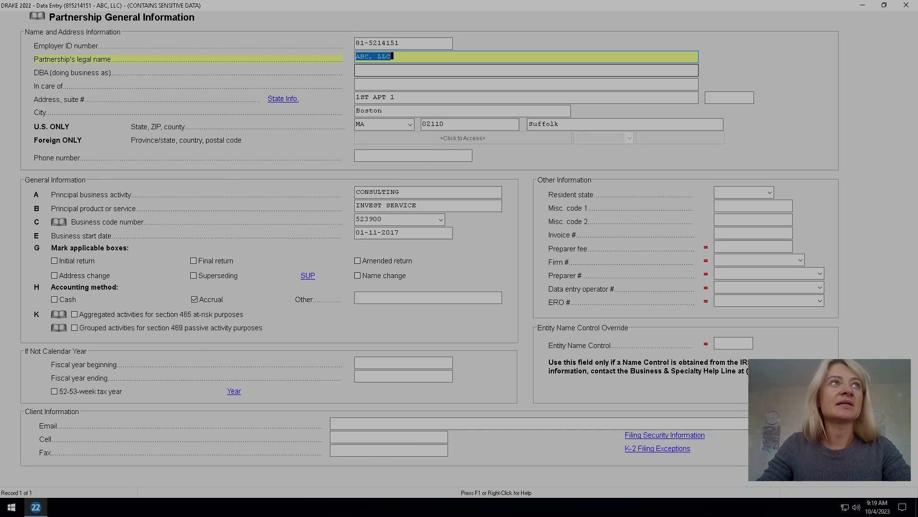
left_click(526, 71)
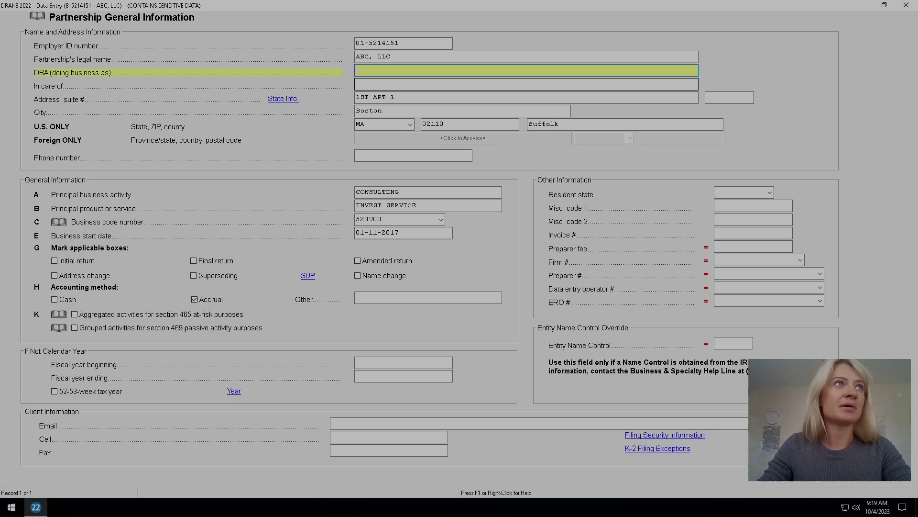
left_click(526, 84)
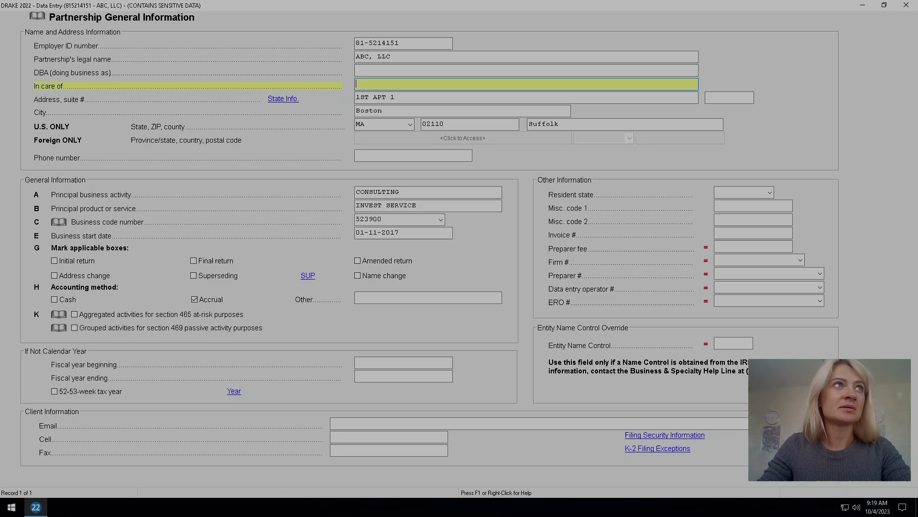
left_click(526, 57)
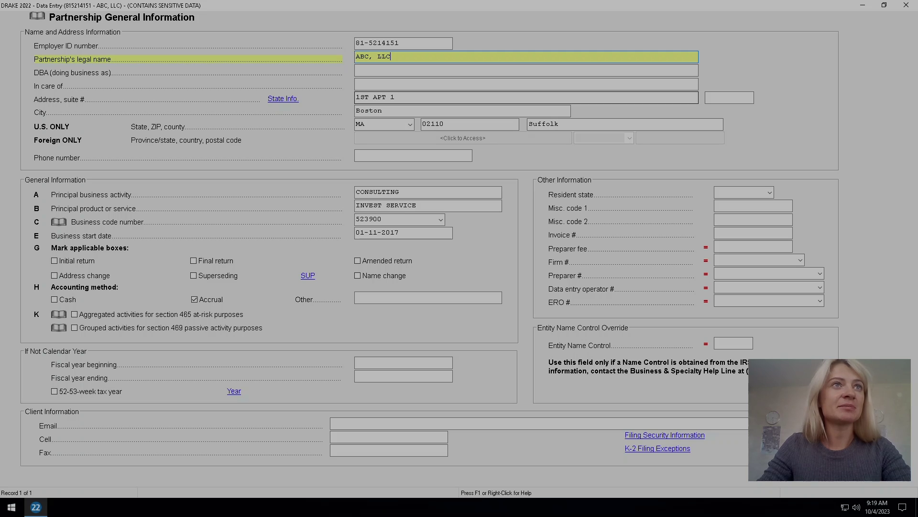
left_click(526, 98)
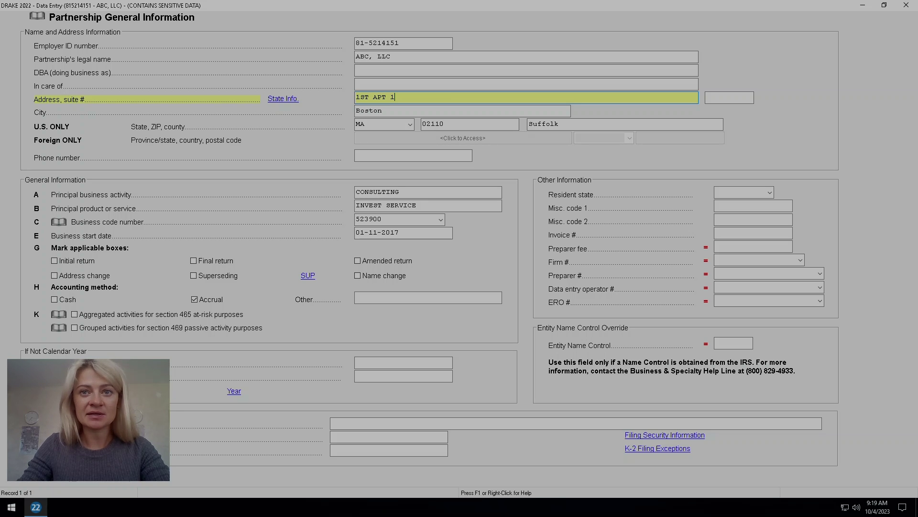
left_click(907, 5)
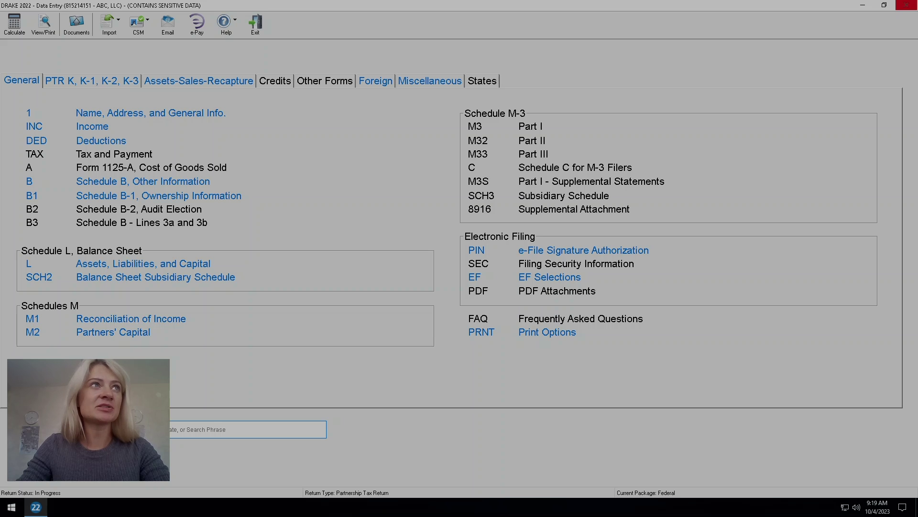
Recalculate and inspect the recovery life of the STARTUP COSTS - LEGAL asset.
left_click(15, 22)
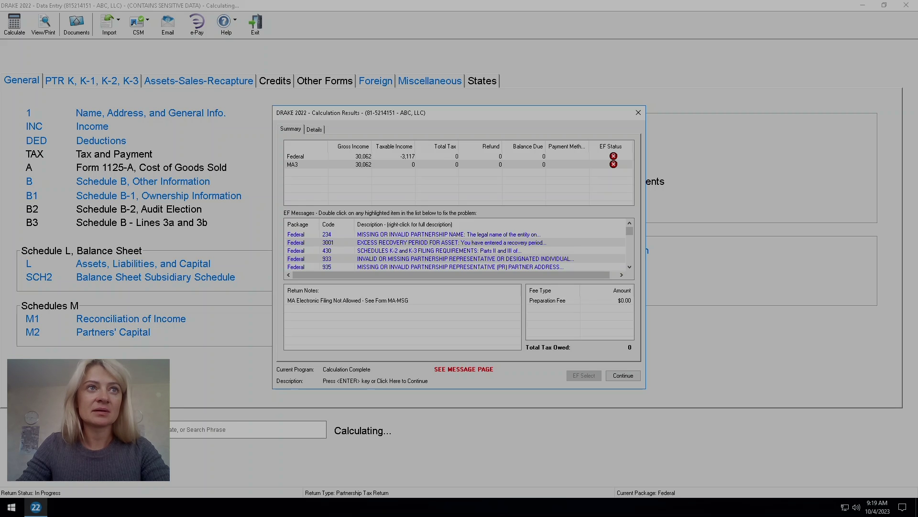
key("Return")
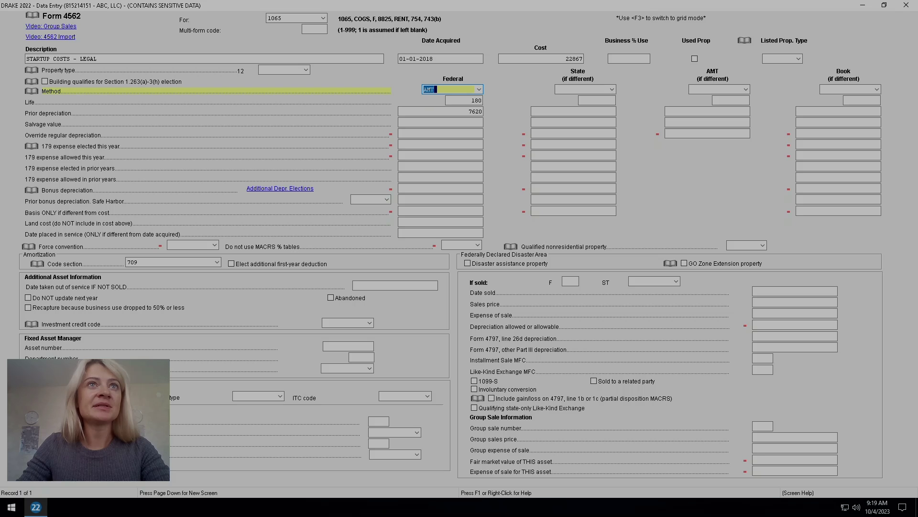
key("Return")
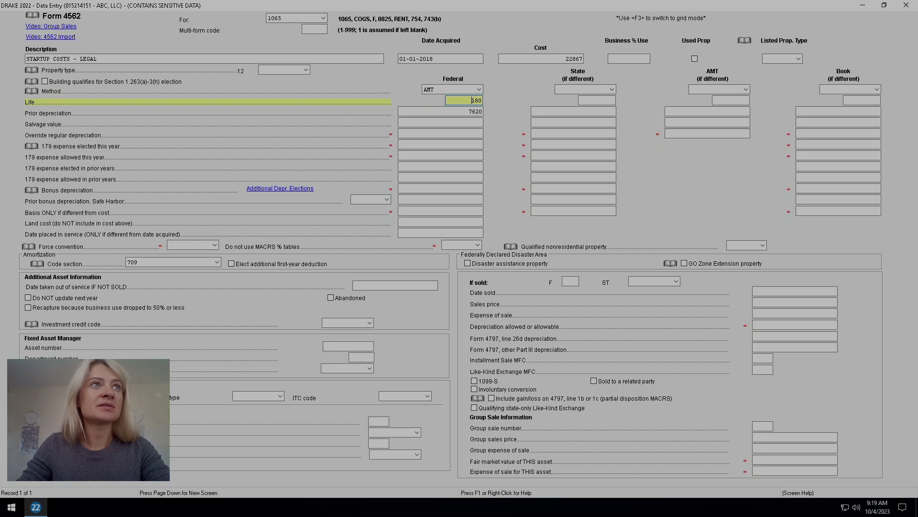
key("Escape")
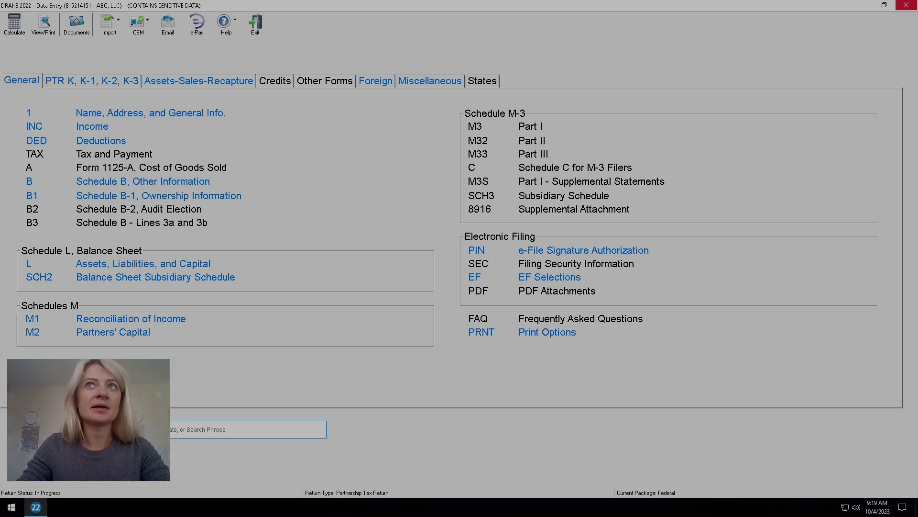
Recalculate and read the full text of diagnostic 3001 about the excessive recovery period.
key("ctrl+c")
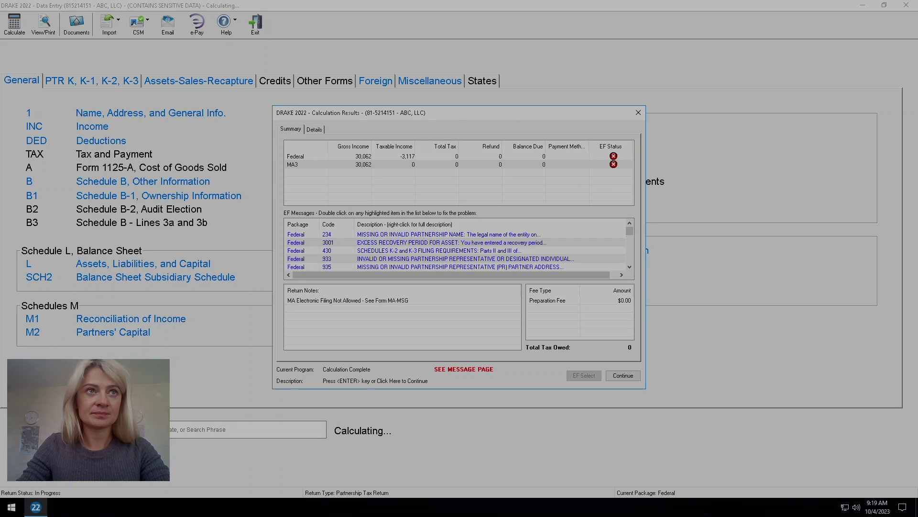
right_click(427, 243)
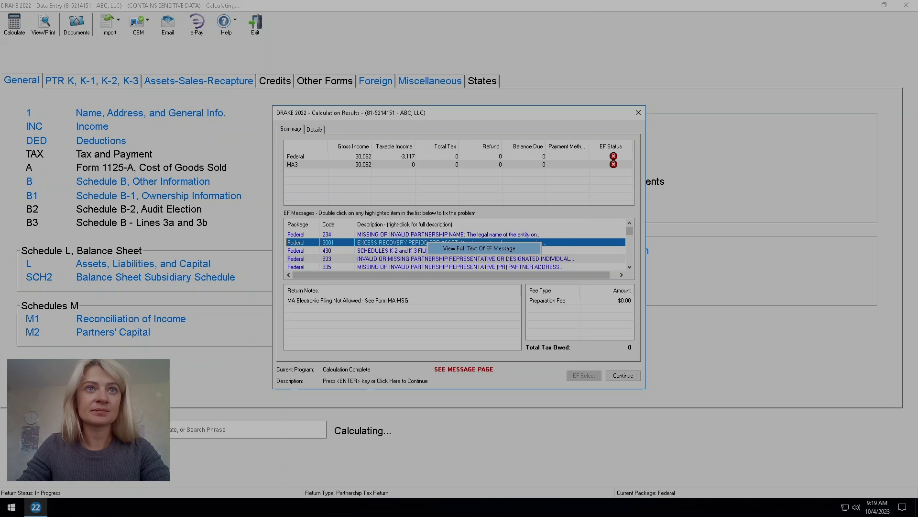
left_click(483, 248)
key("Return")
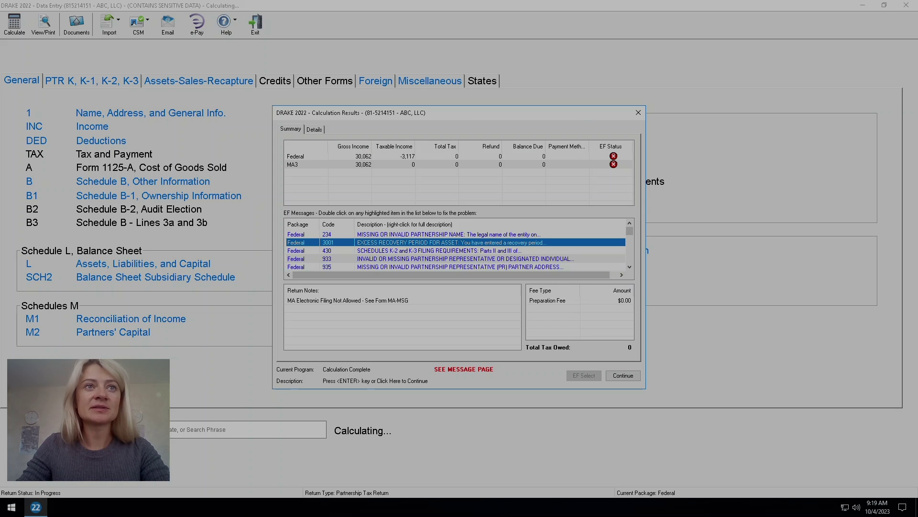
right_click(425, 242)
left_click(480, 249)
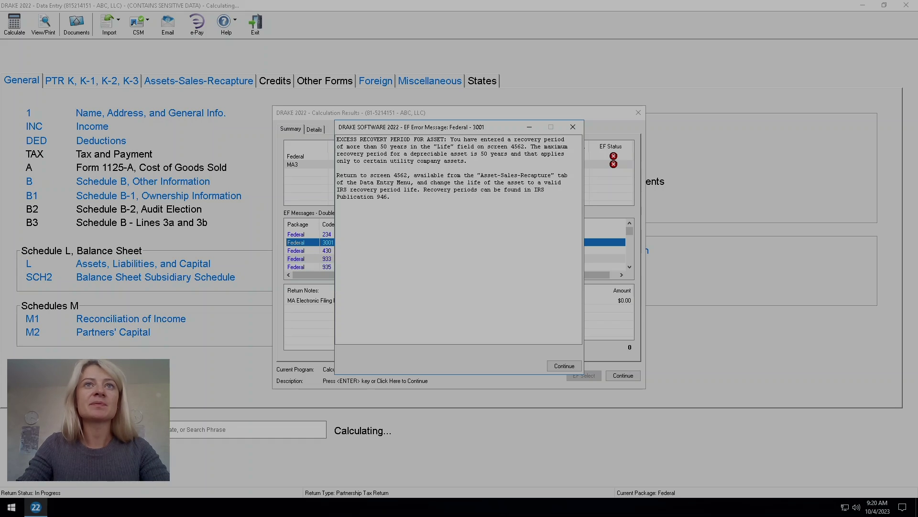
key("Return")
key("Return")
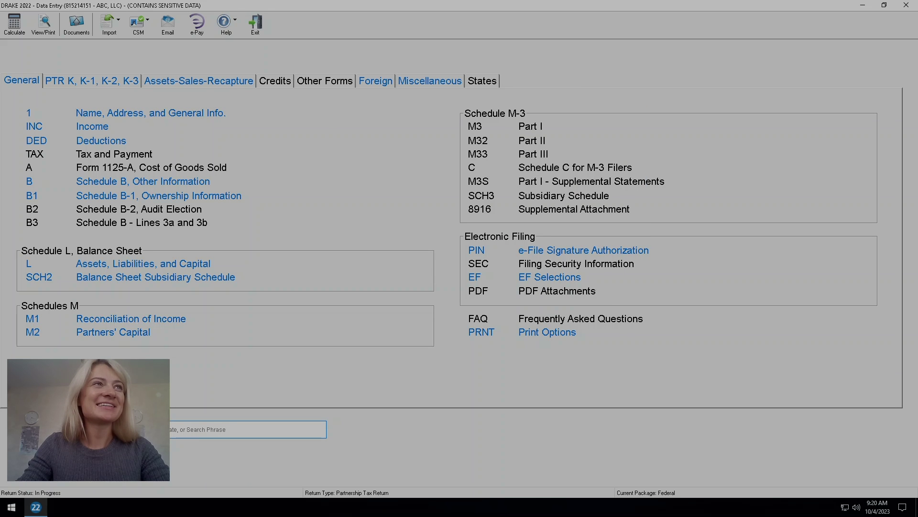
Recalculate, check the partnership name flagged by diagnostic 234, and recalculate again.
key("ctrl+c")
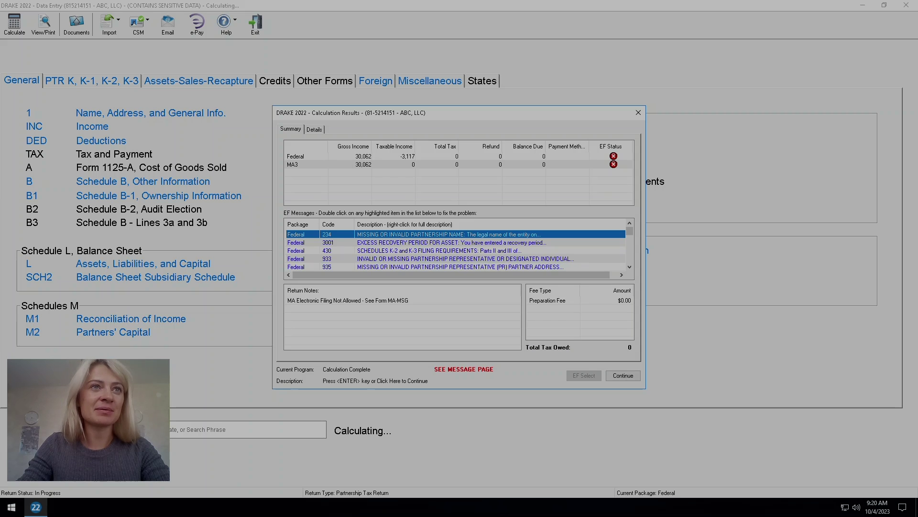
key("Return")
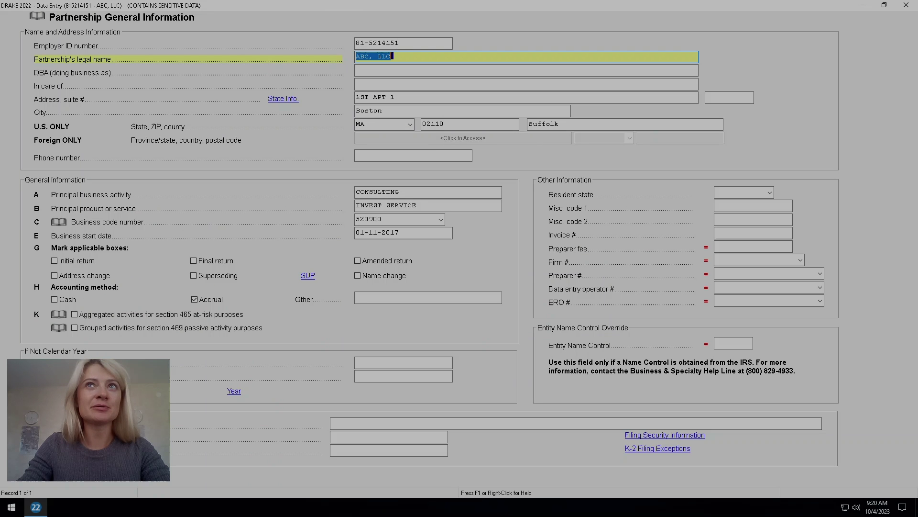
left_click(907, 4)
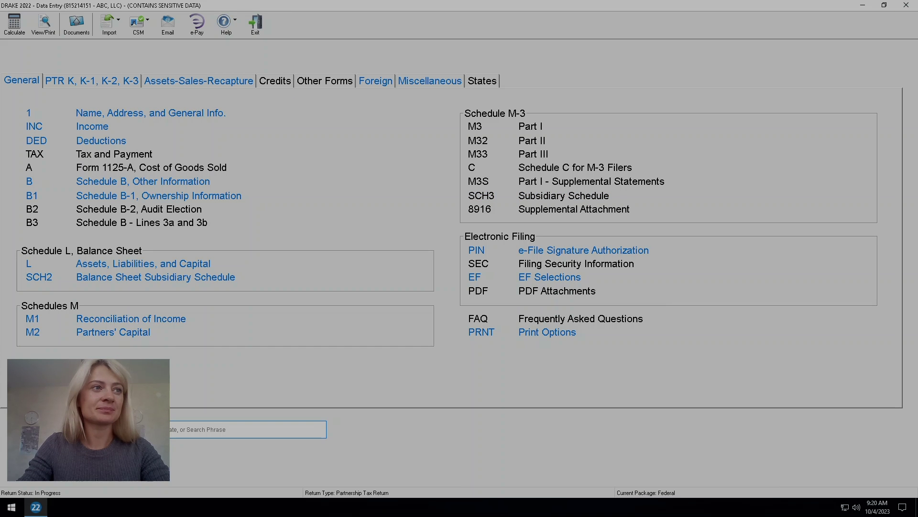
left_click(15, 23)
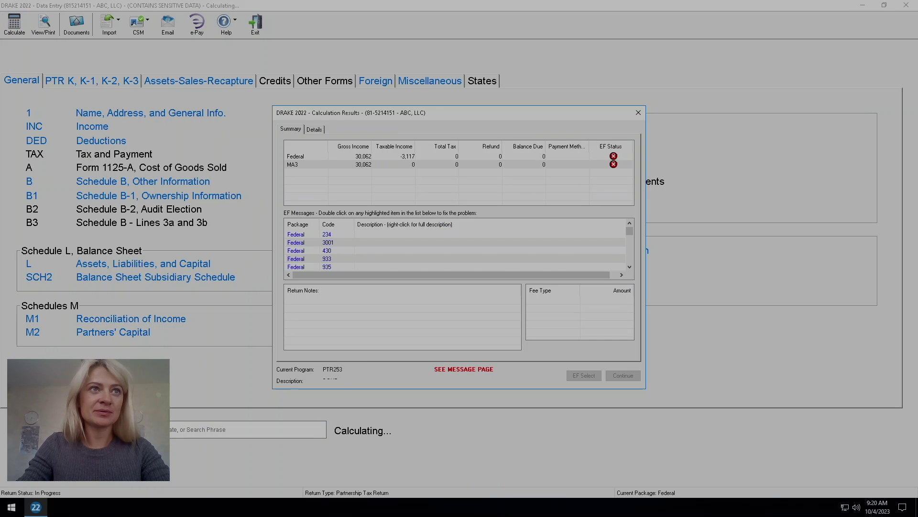
Change the STARTUP COSTS - LEGAL asset's Federal life to 15 and recalculate.
key("Return")
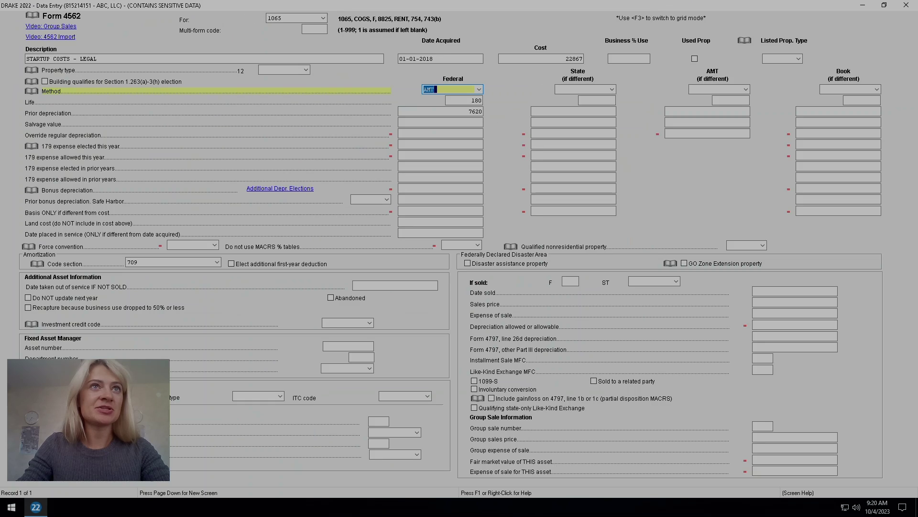
key("ctrl+a")
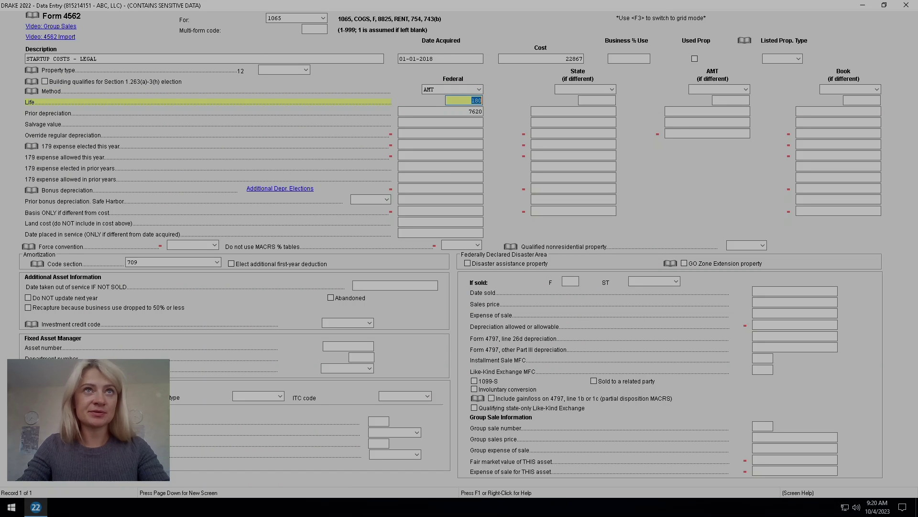
type("15")
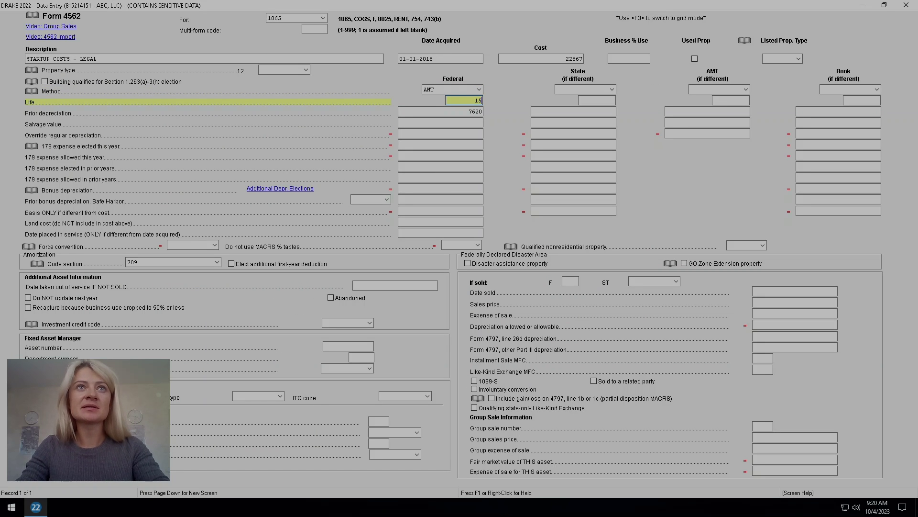
key("Escape")
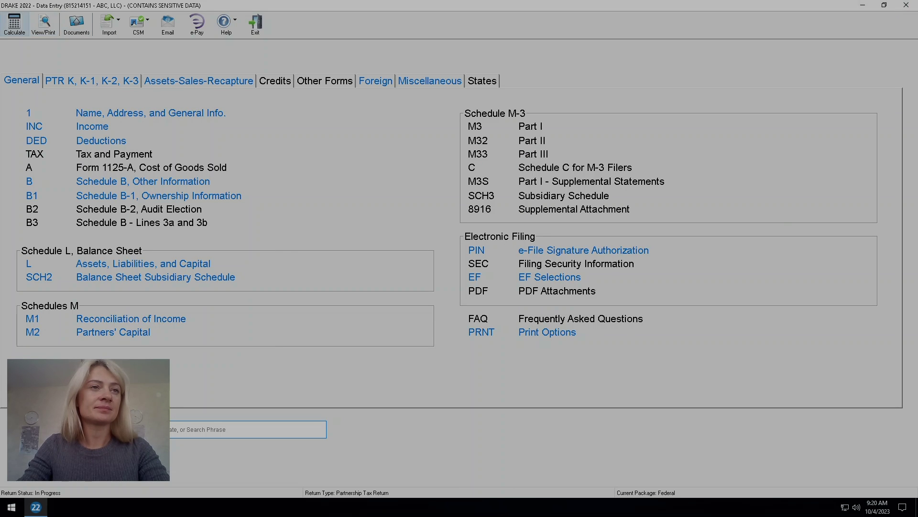
left_click(14, 22)
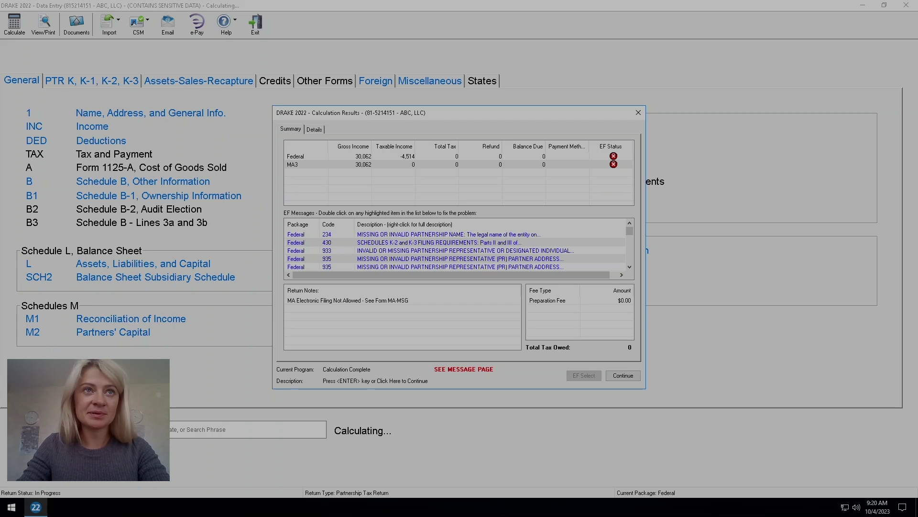
Read diagnostic 430, check line 16a so K-2 and K-3 aren't required, and recalculate.
double_click(474, 243)
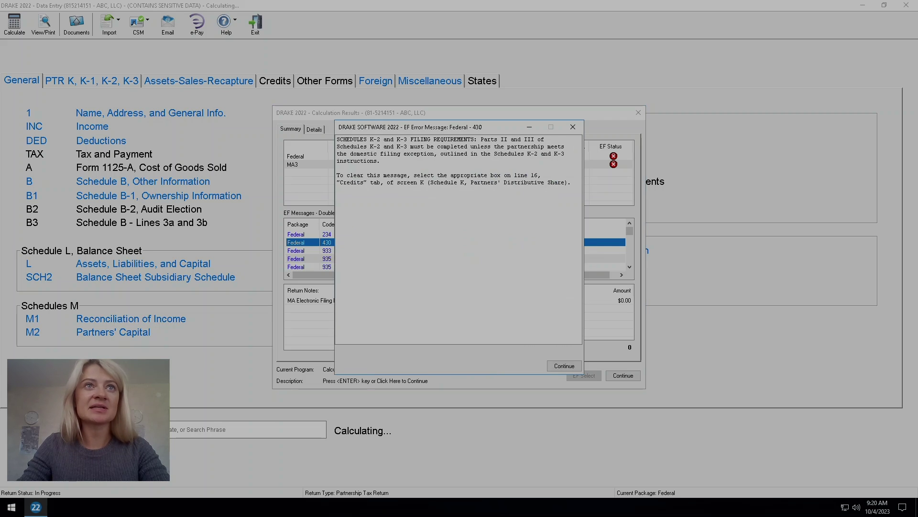
left_click(573, 127)
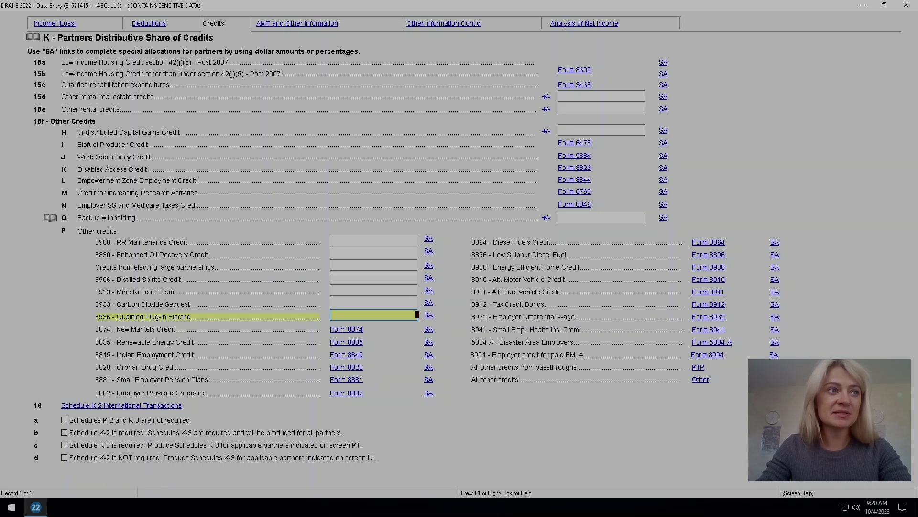
left_click(64, 420)
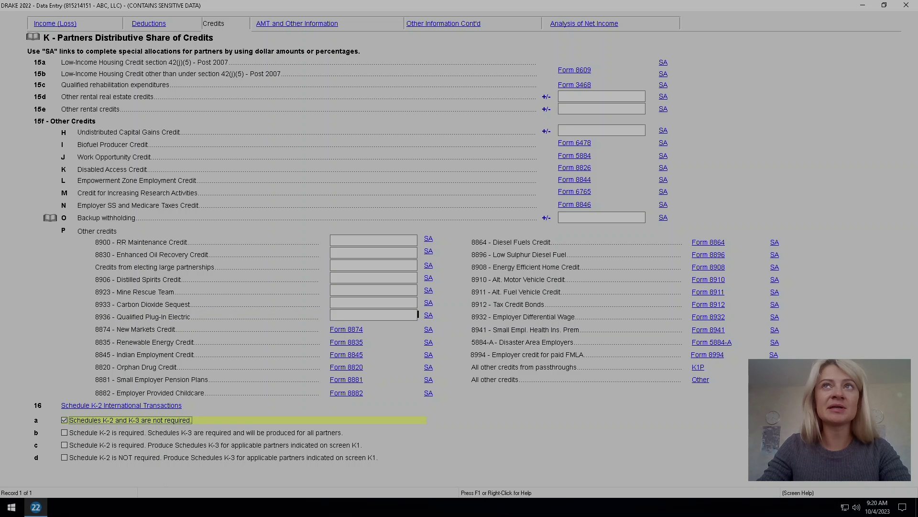
key("Escape")
left_click(14, 23)
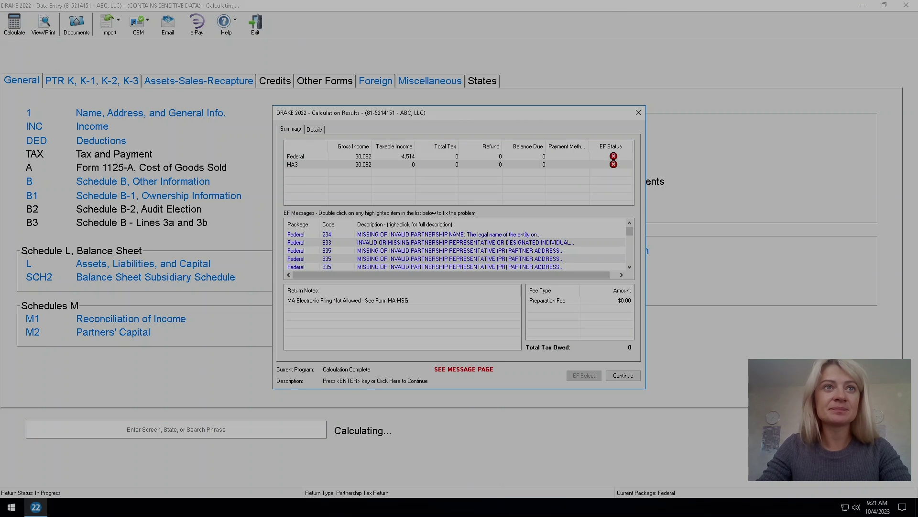
Read the full text of diagnostics 933 and 935 about the partnership representative.
right_click(436, 243)
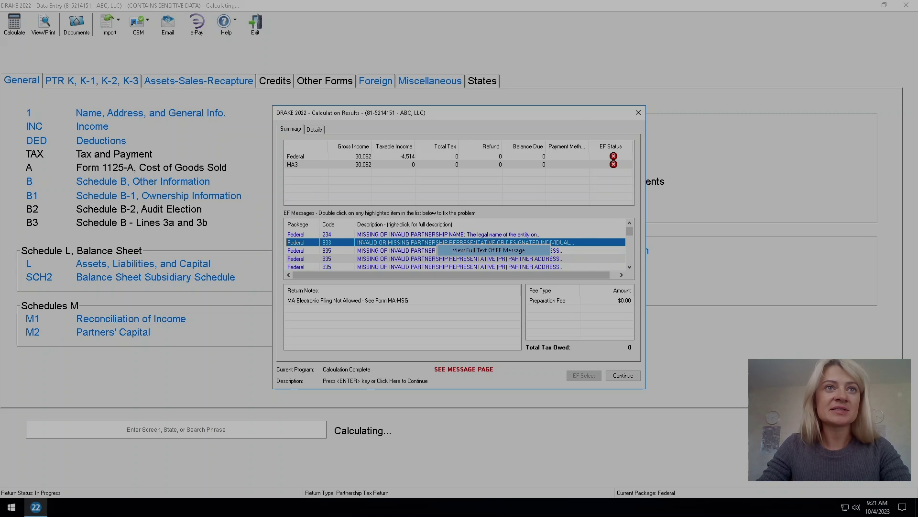
left_click(489, 250)
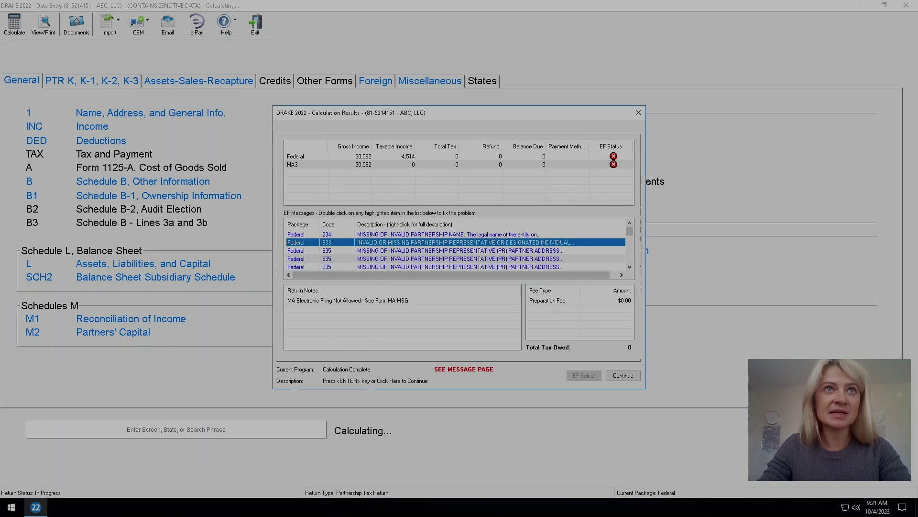
left_click(573, 126)
right_click(478, 251)
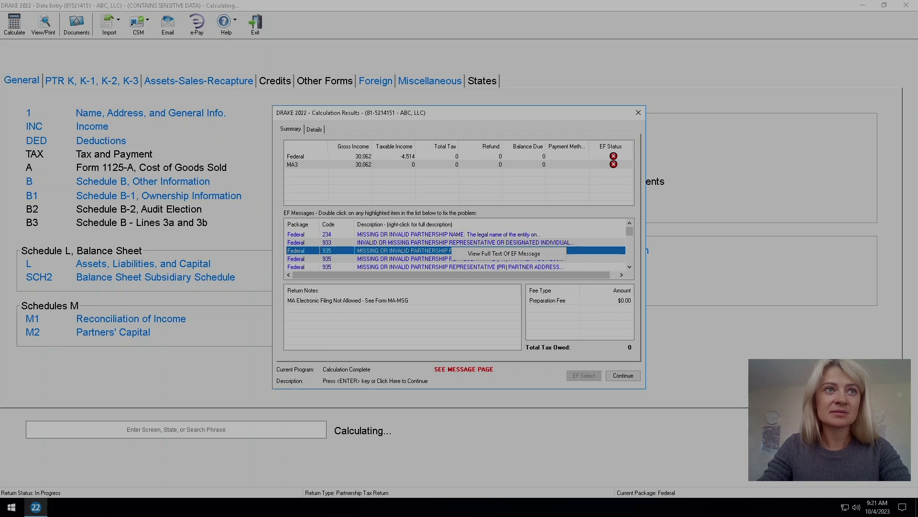
left_click(489, 258)
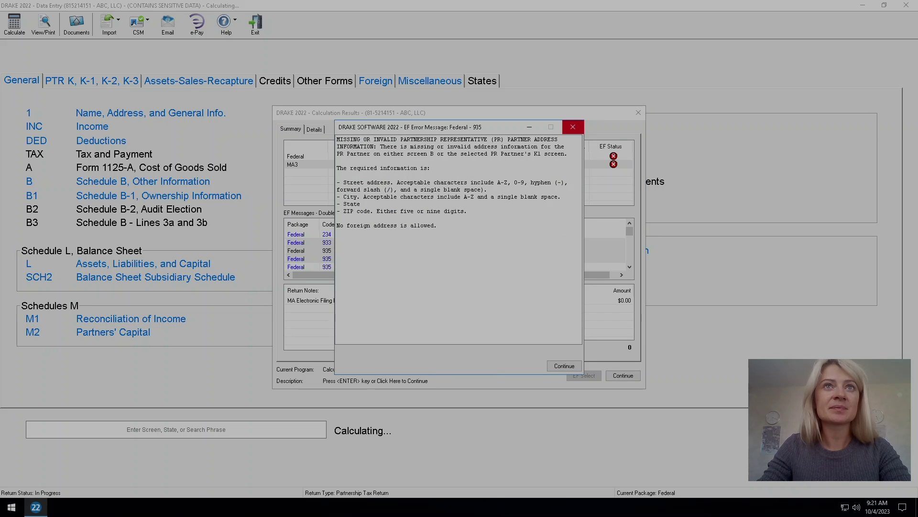
left_click(573, 127)
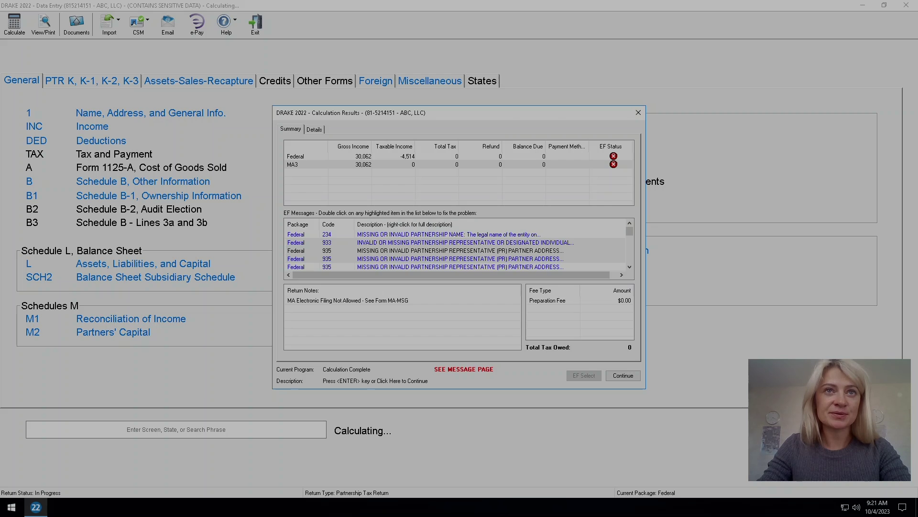
Check Schedule B for the flagged diagnostic, then open the Schedule K-1 partner list.
double_click(464, 242)
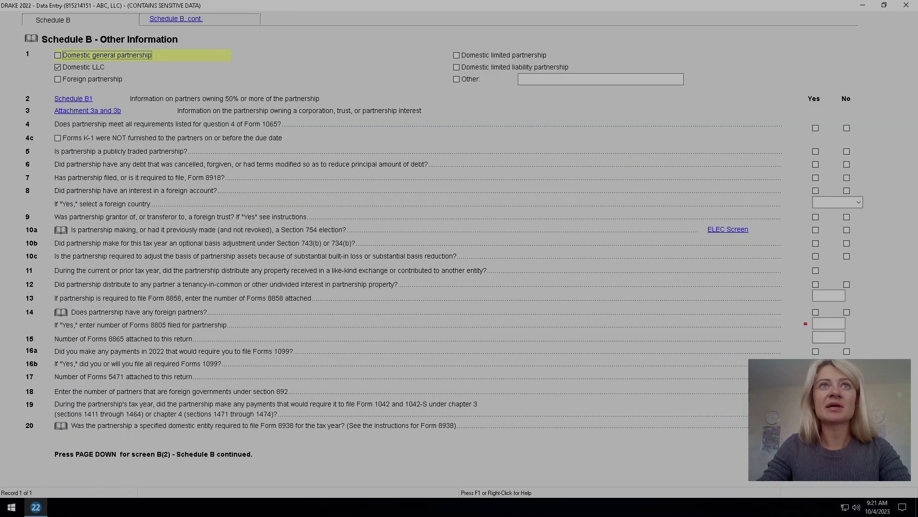
key("Escape")
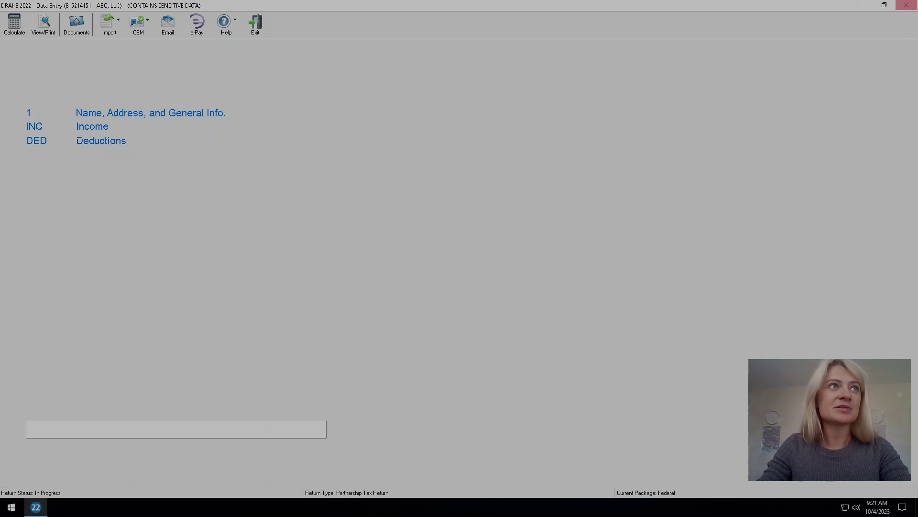
key("Page_Down")
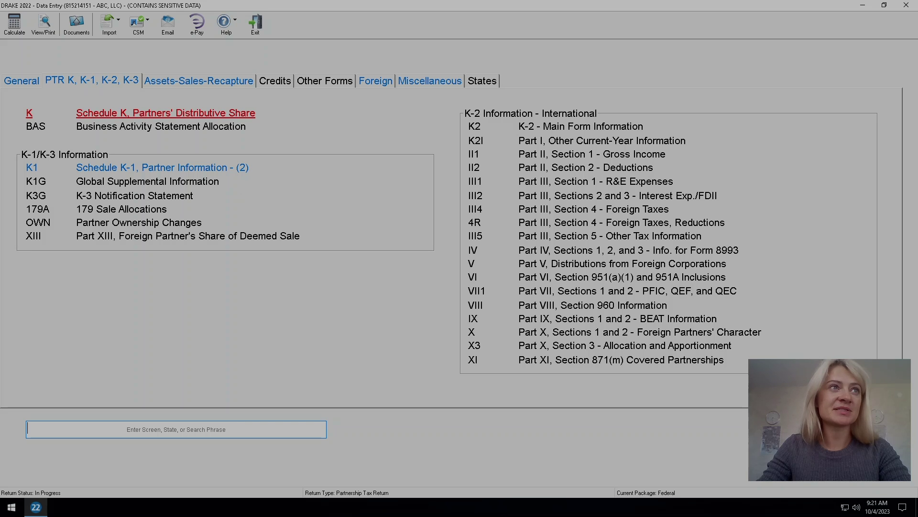
type("k1")
key("Return")
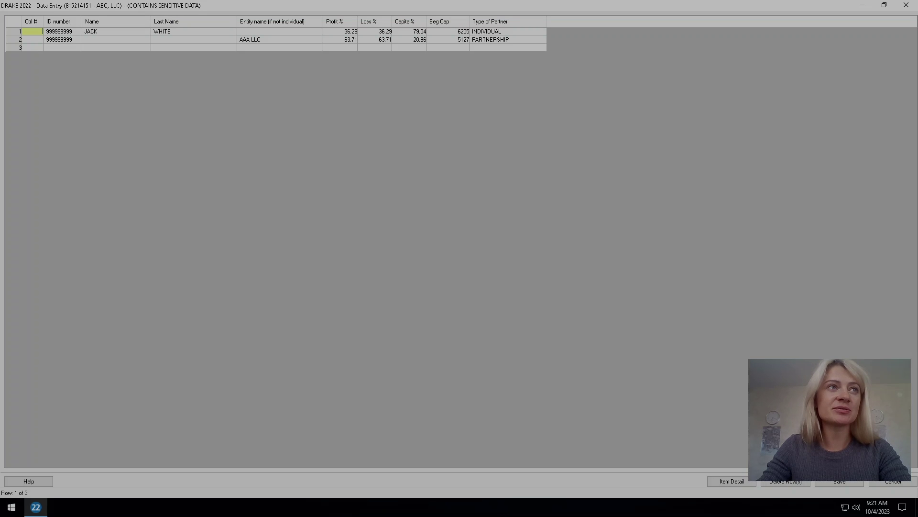
Mark the first partner's K-1 as signing the return and as PTR REP.
key("Escape")
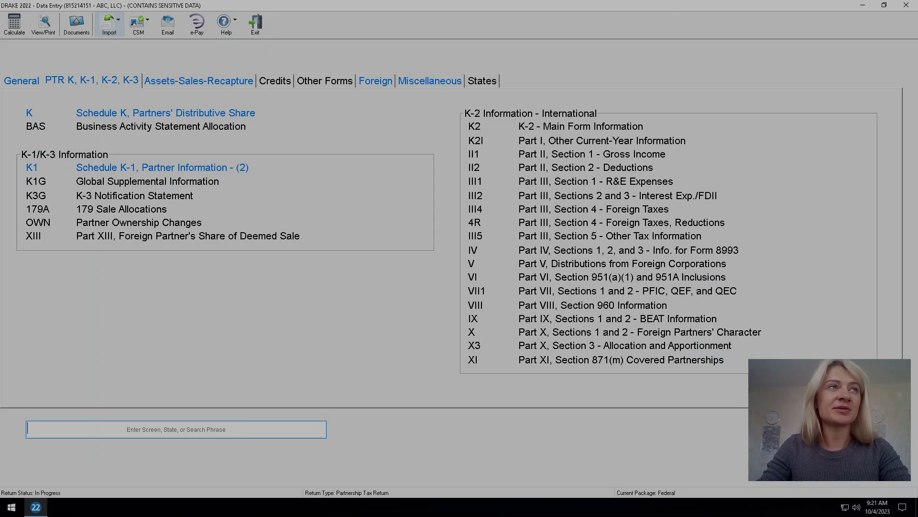
key("Return")
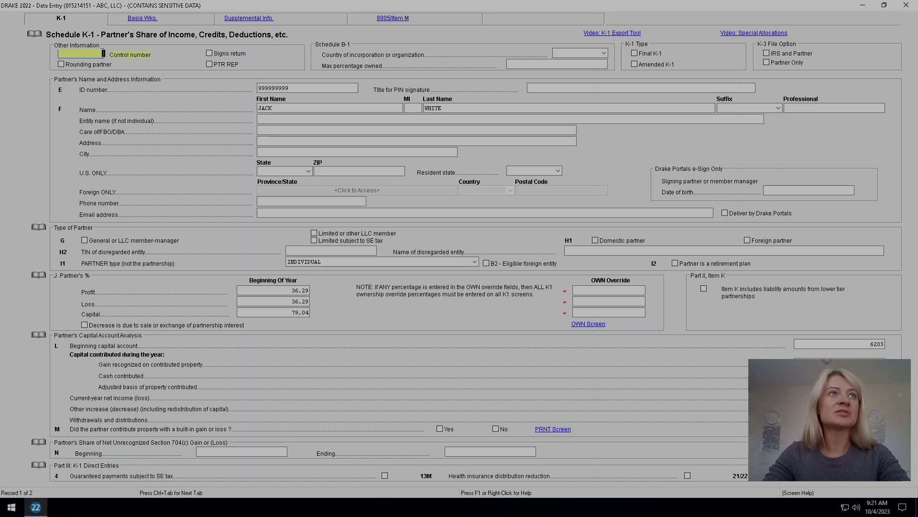
key("Tab")
key("space")
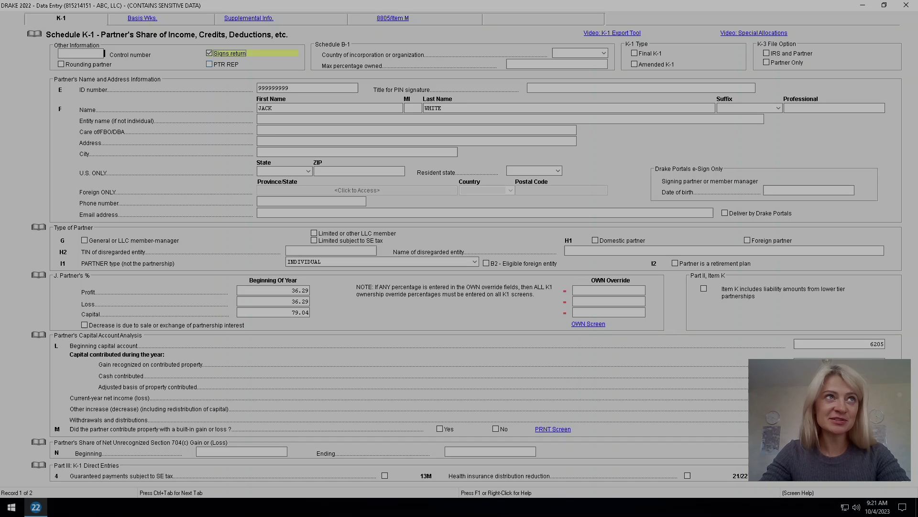
key("Tab")
key("space")
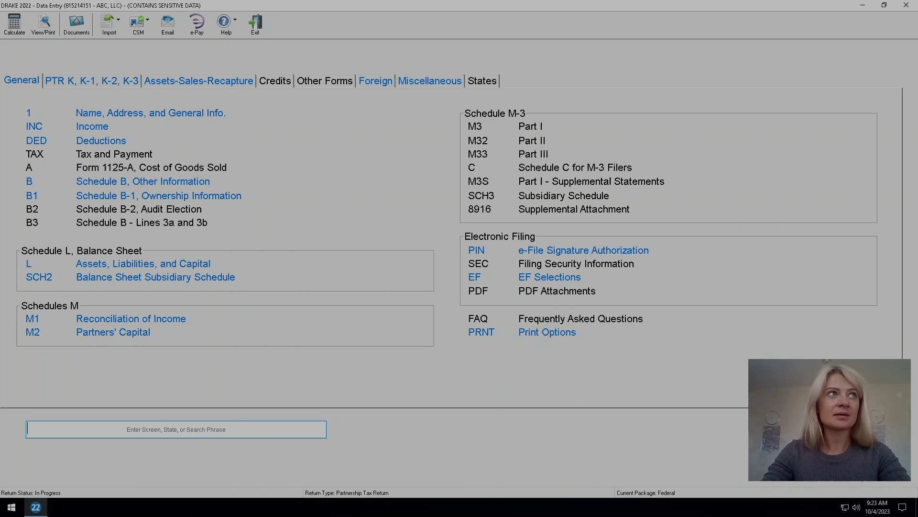
Recalculate and read the full text of diagnostic 234 about the partnership's legal name.
key("ctrl+c")
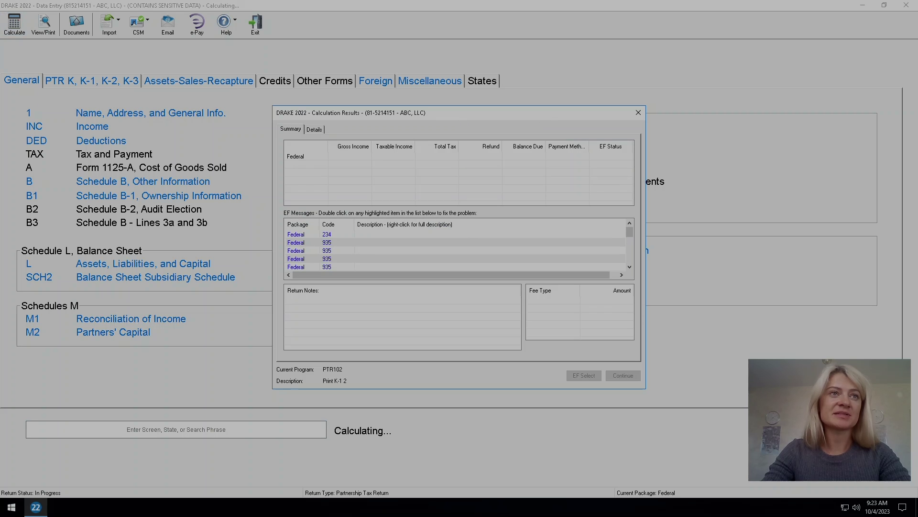
right_click(329, 236)
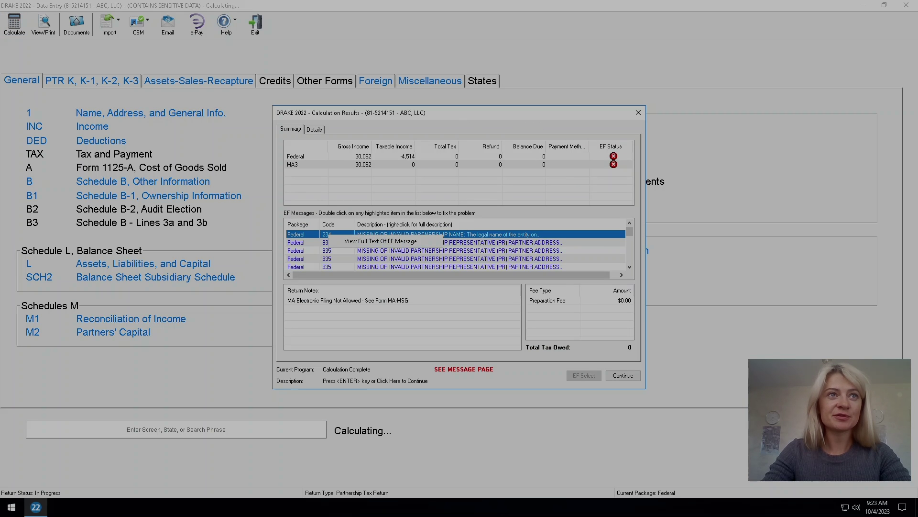
left_click(381, 241)
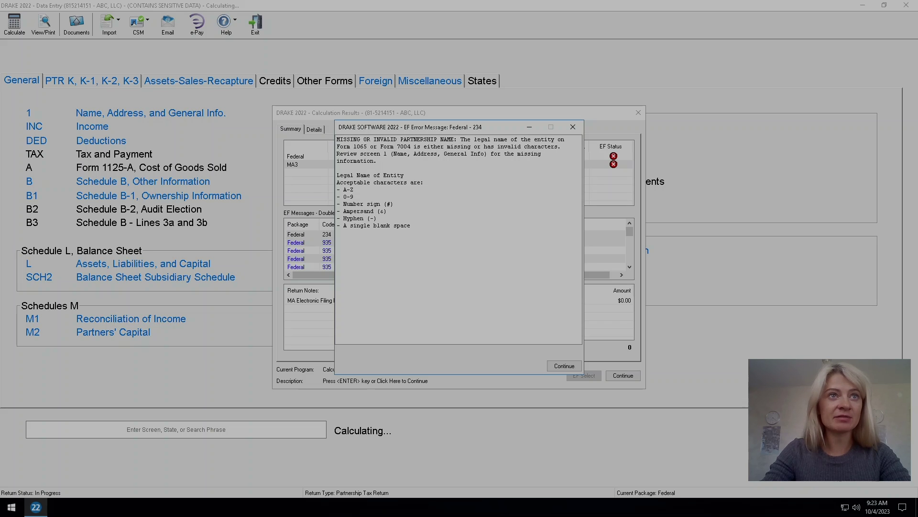
left_click(573, 126)
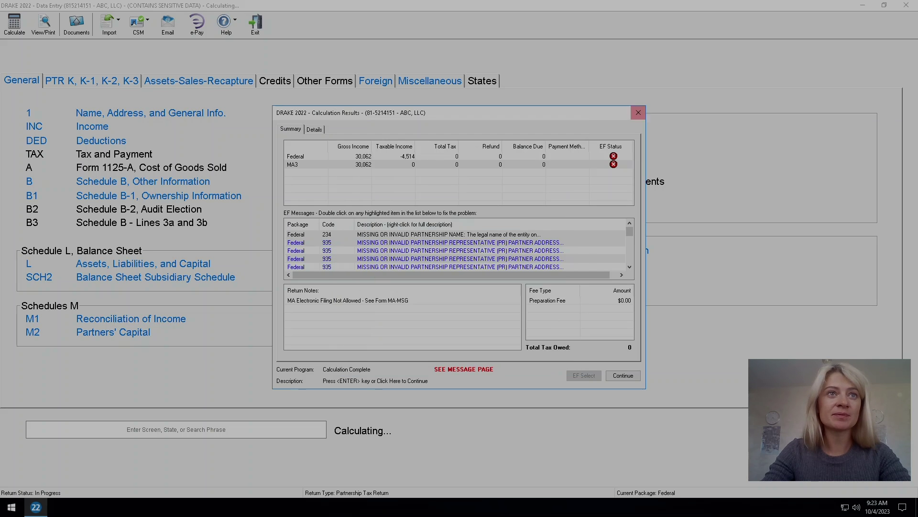
Delete the comma so the legal name reads 'ABC LLC', then recalculate.
key("Return")
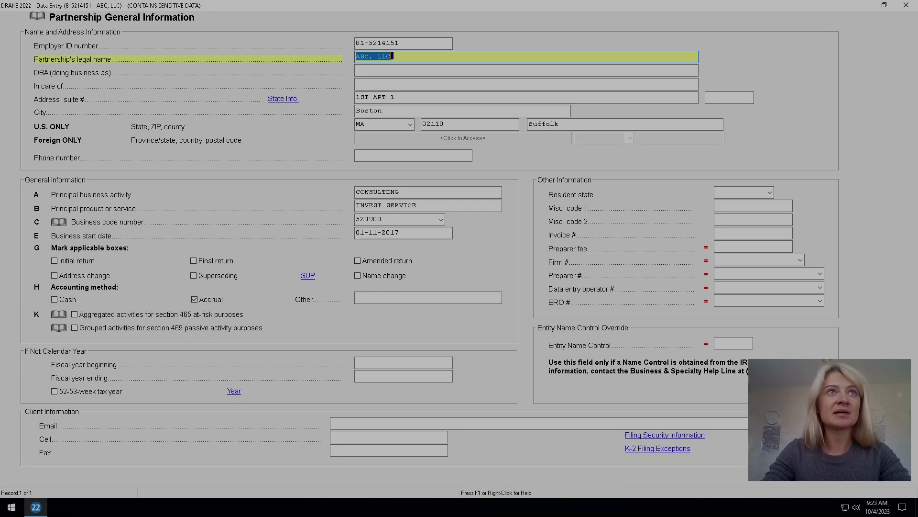
left_click(373, 56)
key("BackSpace")
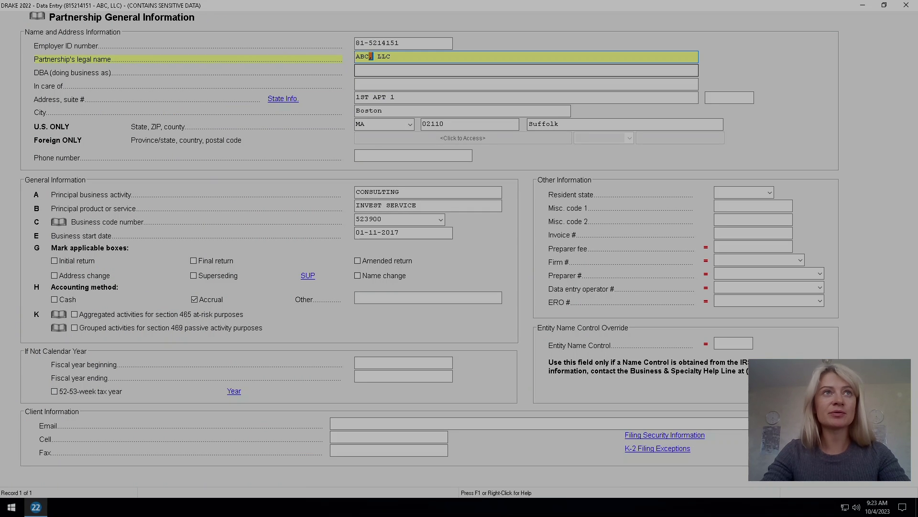
key("Tab")
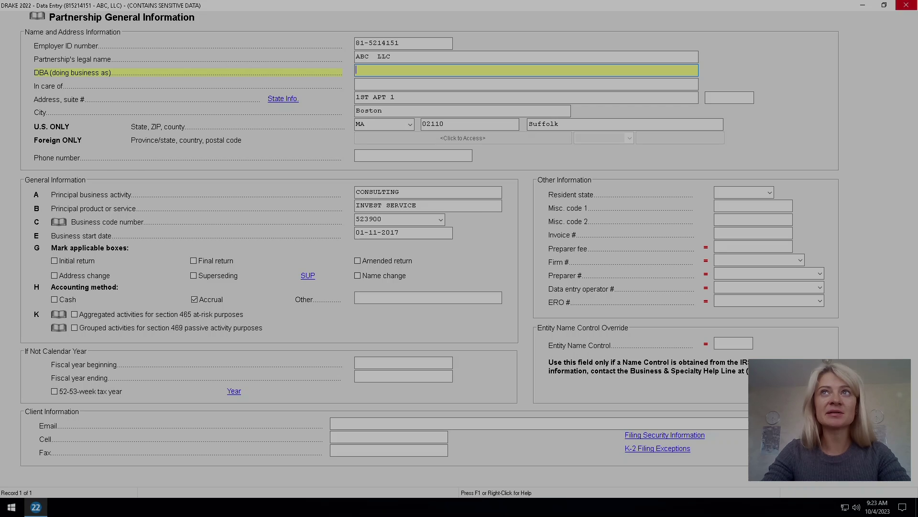
left_click(907, 5)
left_click(14, 24)
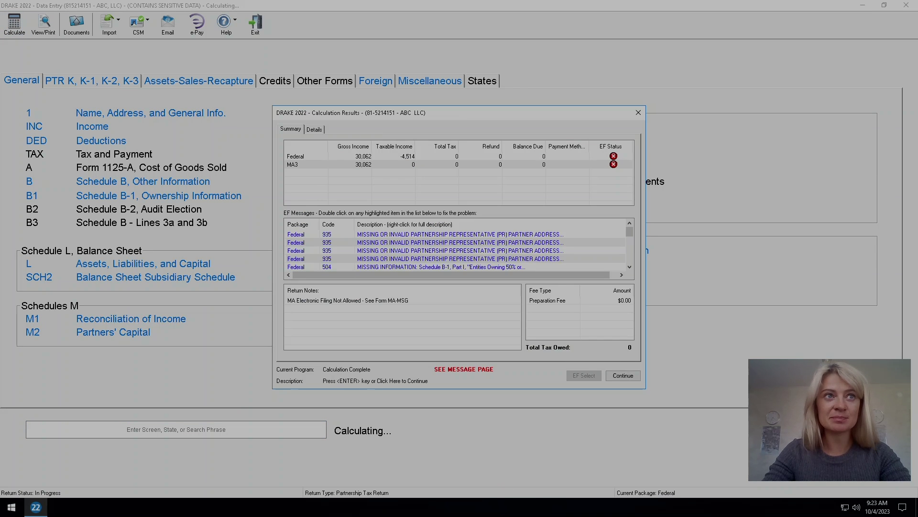
Read the full text of diagnostics 935 and 504.
double_click(432, 234)
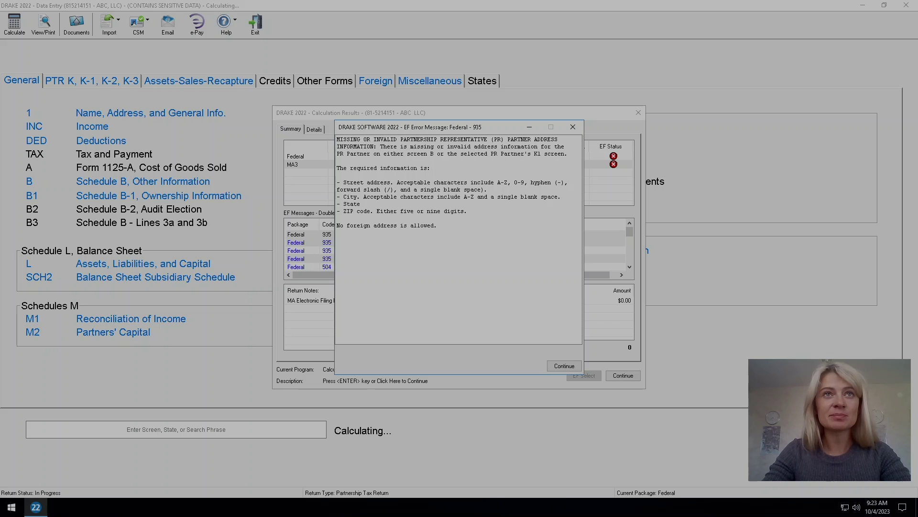
left_click(573, 127)
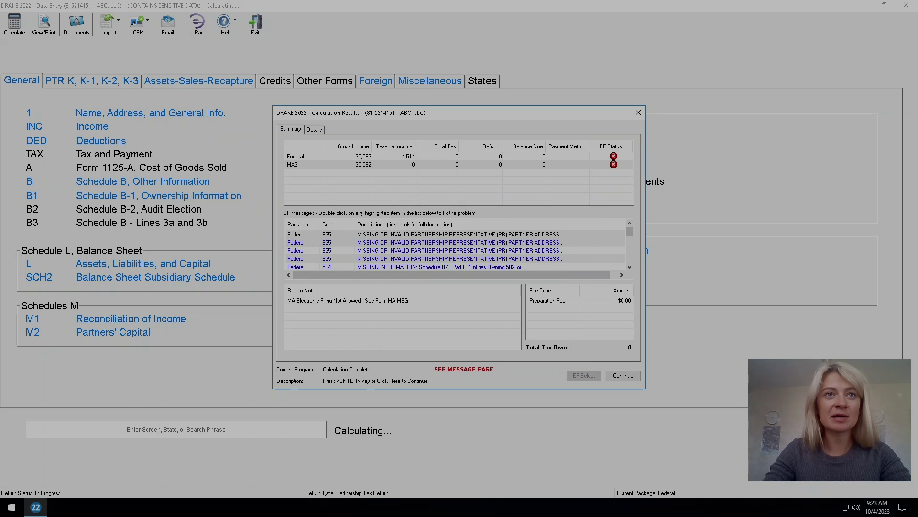
scroll(457, 250, "down", 1)
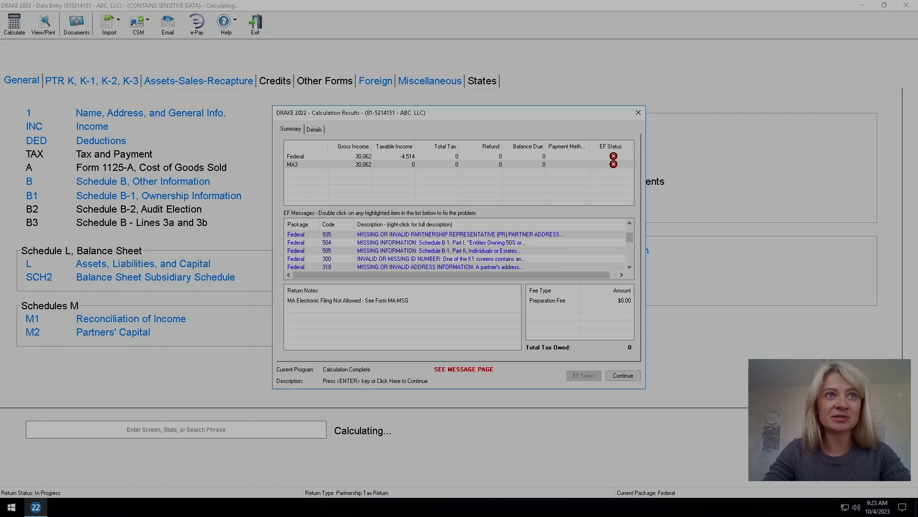
right_click(408, 245)
left_click(459, 251)
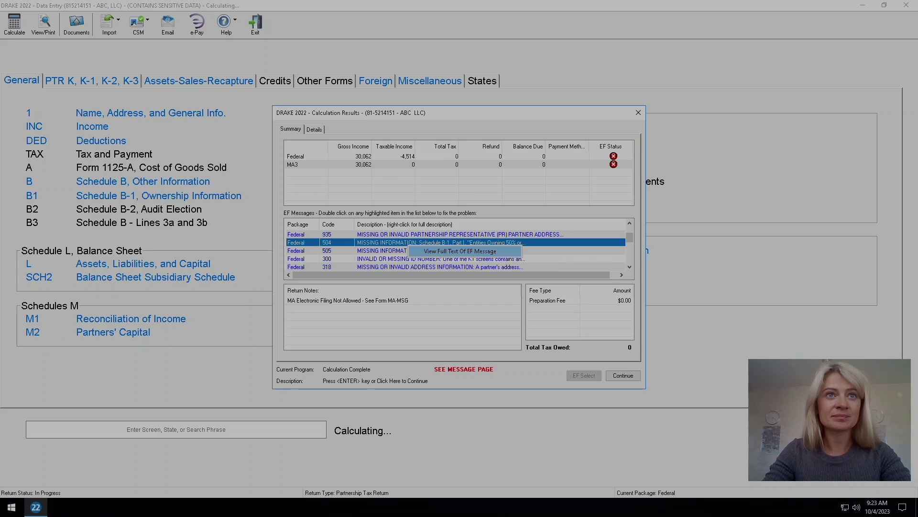
left_click(573, 127)
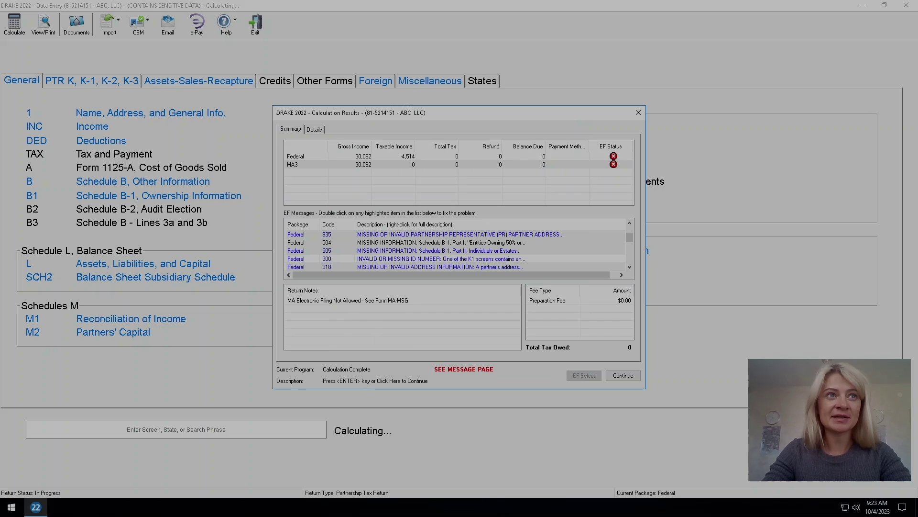
Read the full text of diagnostics 505 and 318.
right_click(450, 250)
left_click(479, 255)
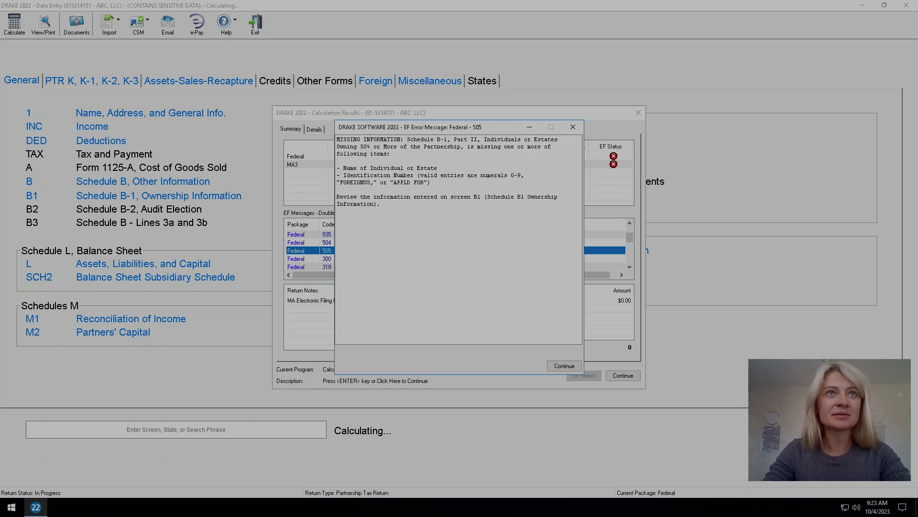
left_click(572, 127)
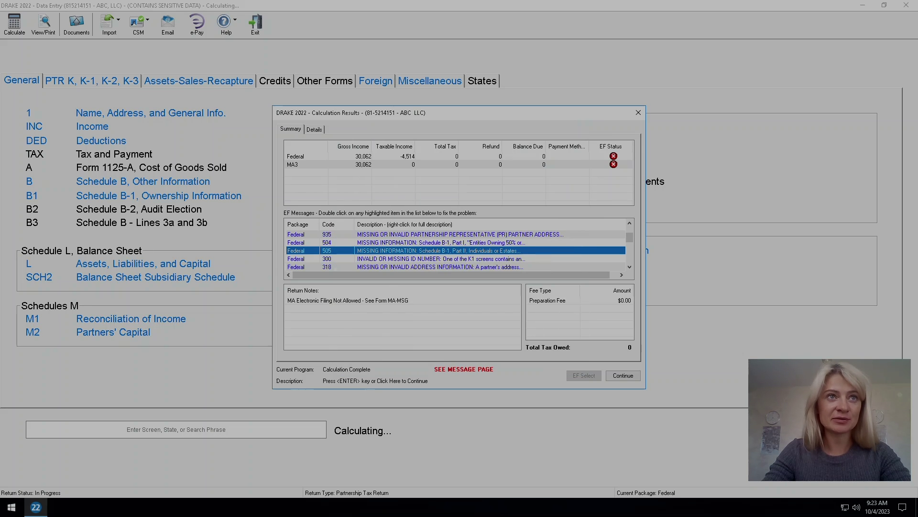
right_click(420, 267)
left_click(455, 272)
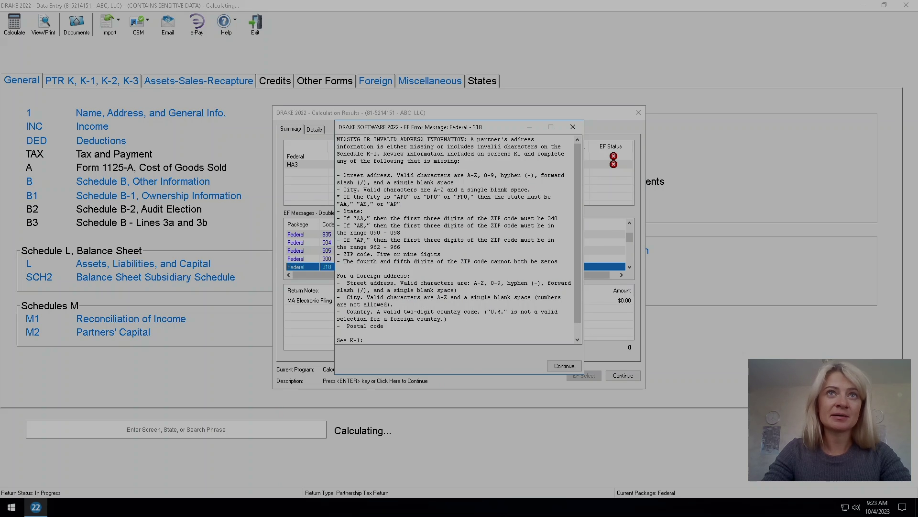
left_click(573, 127)
Enter the first partner's street address, city, state and ZIP on the K-1 flagged by EF 318.
double_click(419, 267)
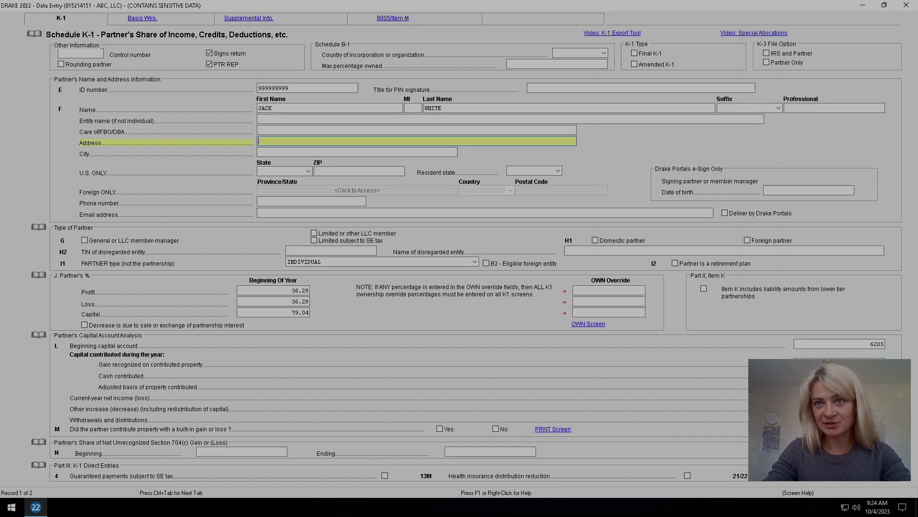
key("Escape")
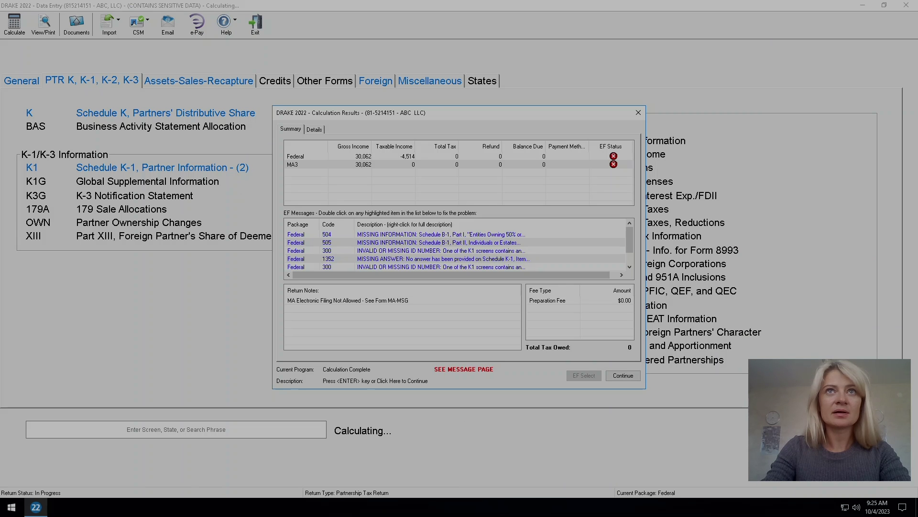
key("Escape")
Reopen the first partner's K-1 to verify the address, then recalculate the return.
left_click(163, 167)
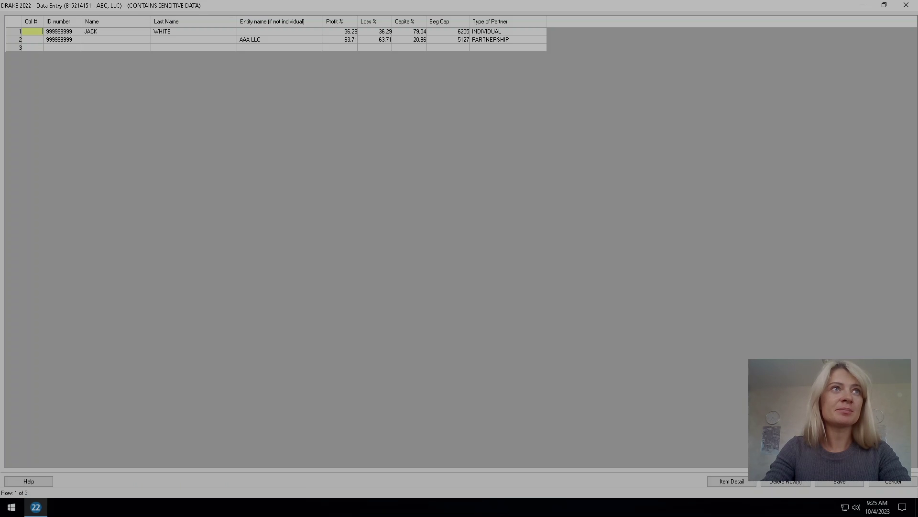
double_click(94, 31)
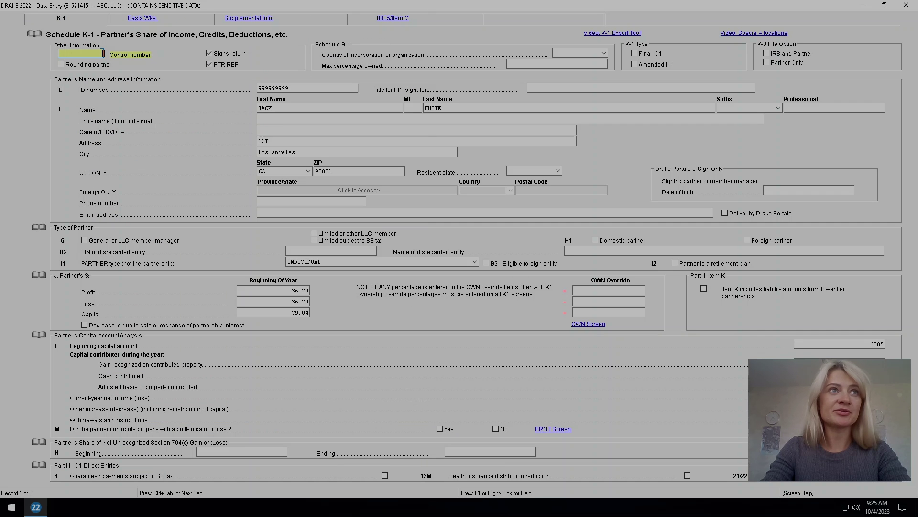
key("Escape")
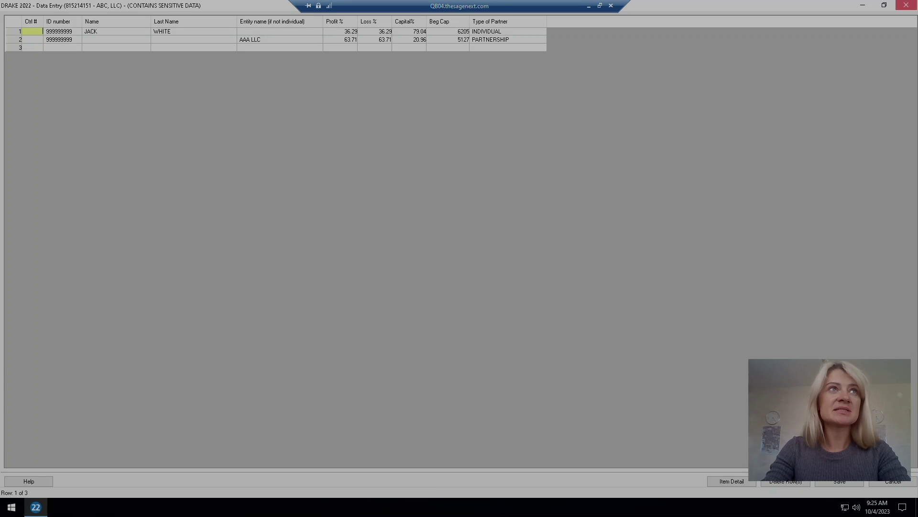
key("Escape")
left_click(14, 24)
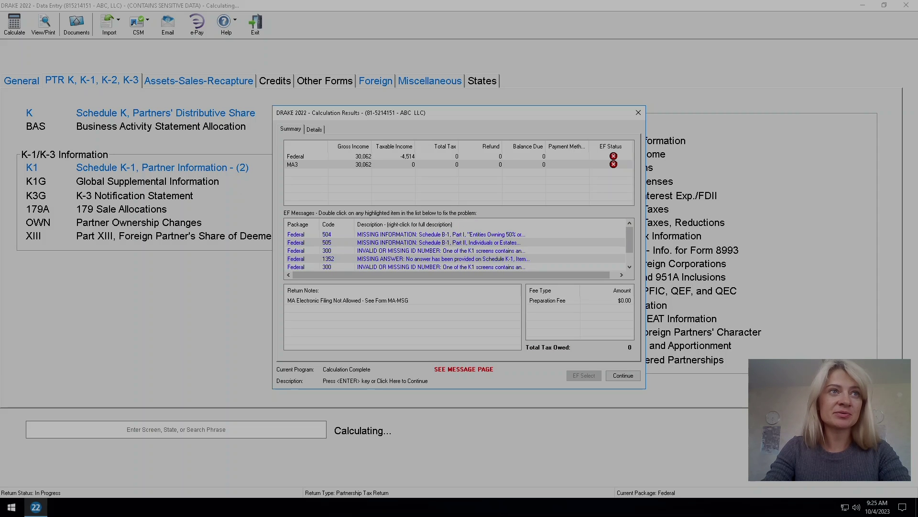
Open Schedule B1 from diagnostic 504 and locate the line 2a Name of Entity field.
scroll(454, 248, "down", 1)
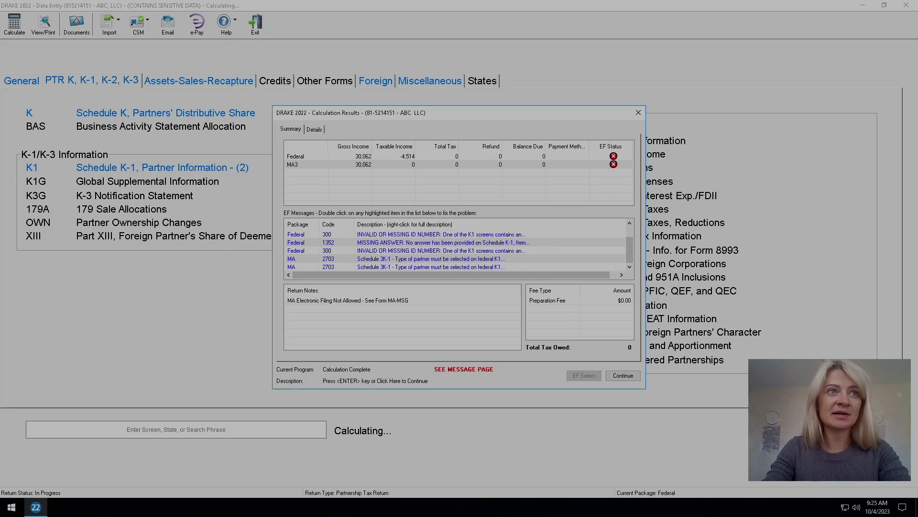
scroll(454, 249, "up", 1)
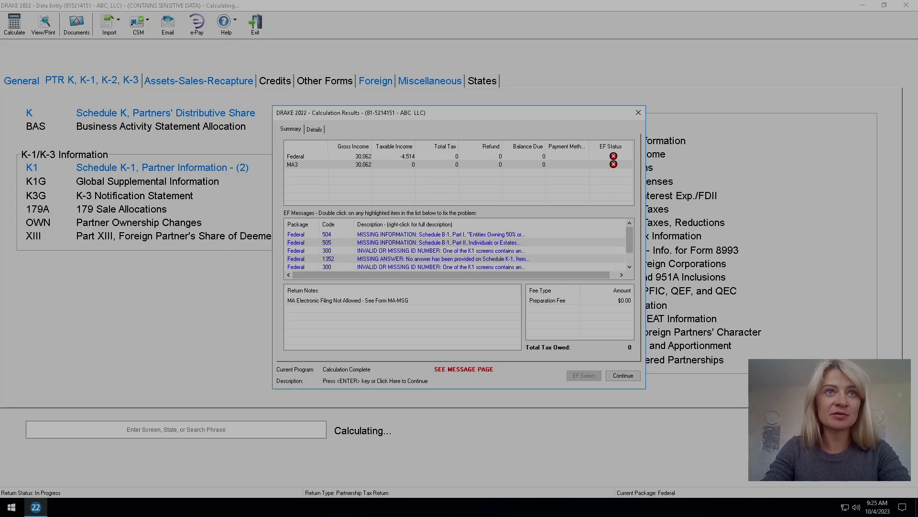
double_click(440, 234)
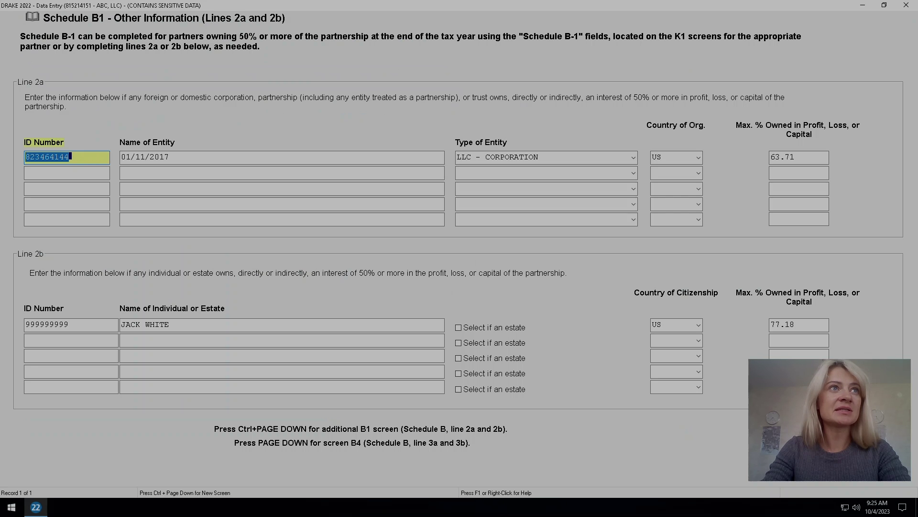
left_click(70, 156)
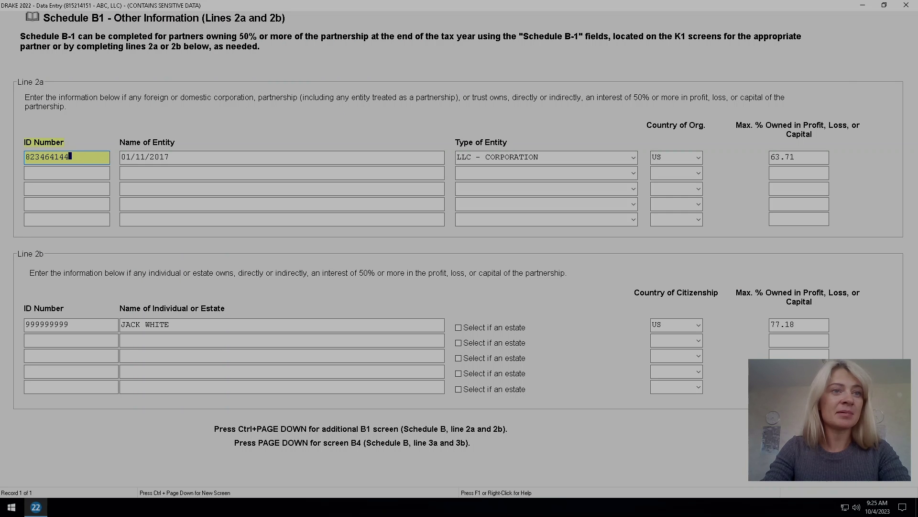
left_click(67, 189)
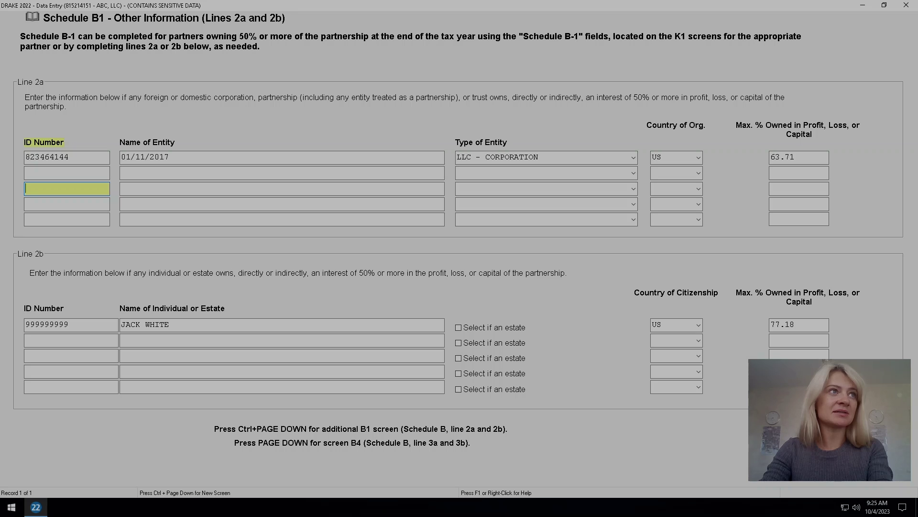
left_click(70, 157)
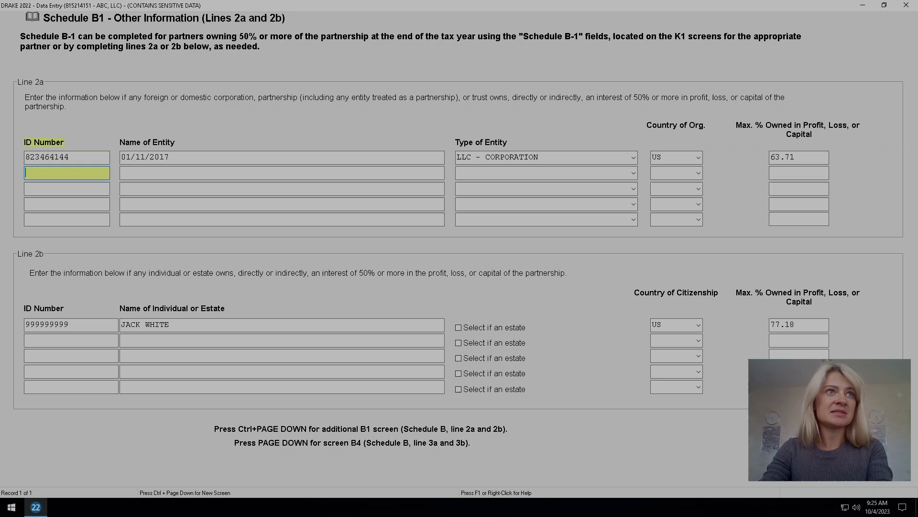
left_click(169, 157)
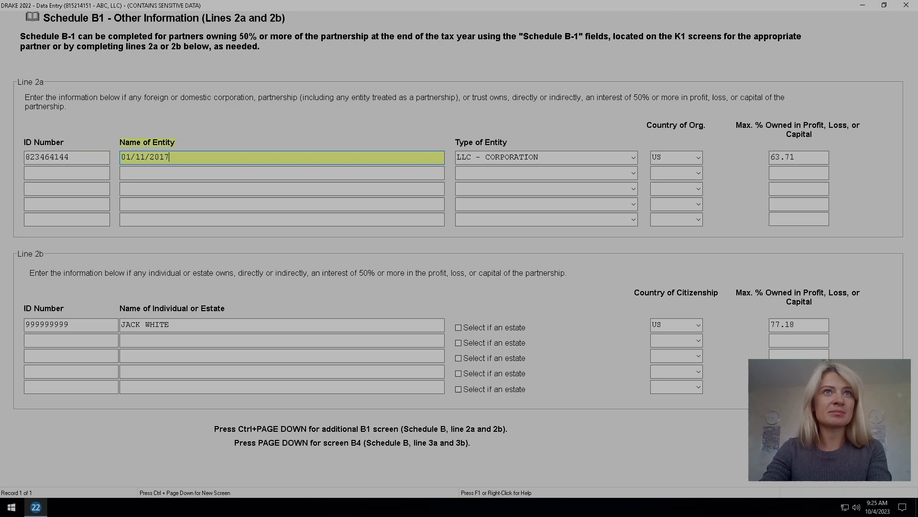
Replace the wrongly entered date with the entity name 'A LLC' and recalculate.
left_click_drag(170, 157, 120, 157)
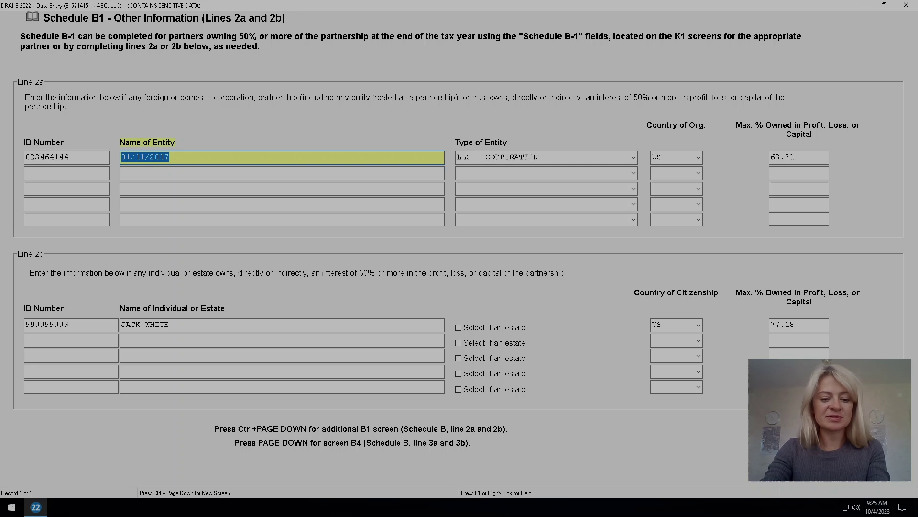
type("ABC LLC")
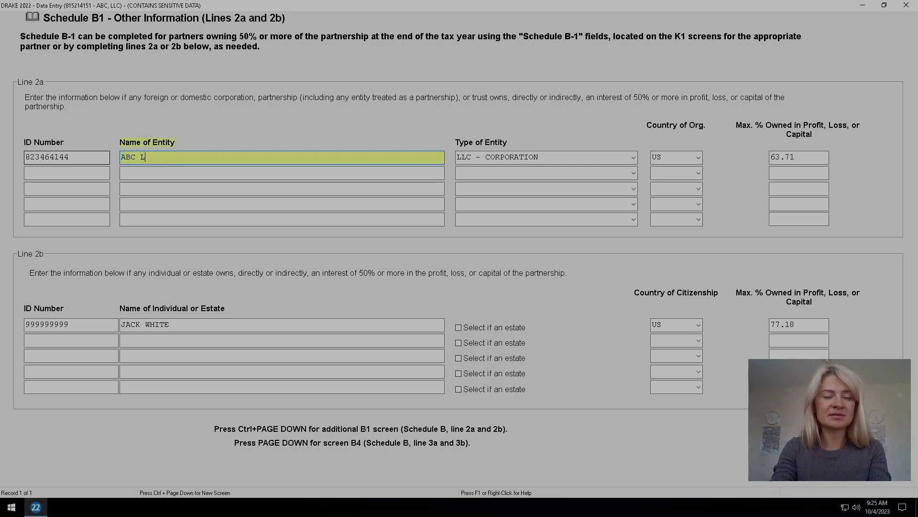
key("BackSpace")
key("BackSpace")
key("BackSpace")
key("BackSpace")
key("BackSpace")
key("BackSpace")
key("BackSpace")
type("A LLC")
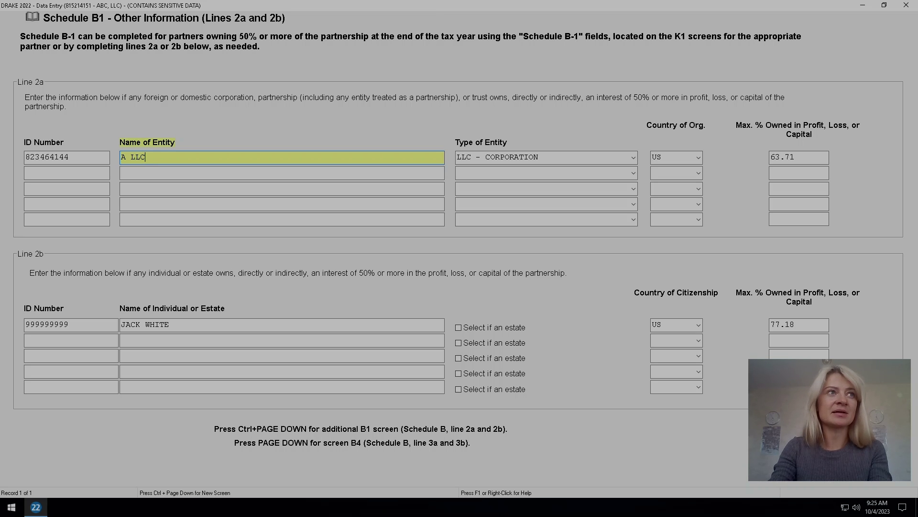
key("Tab")
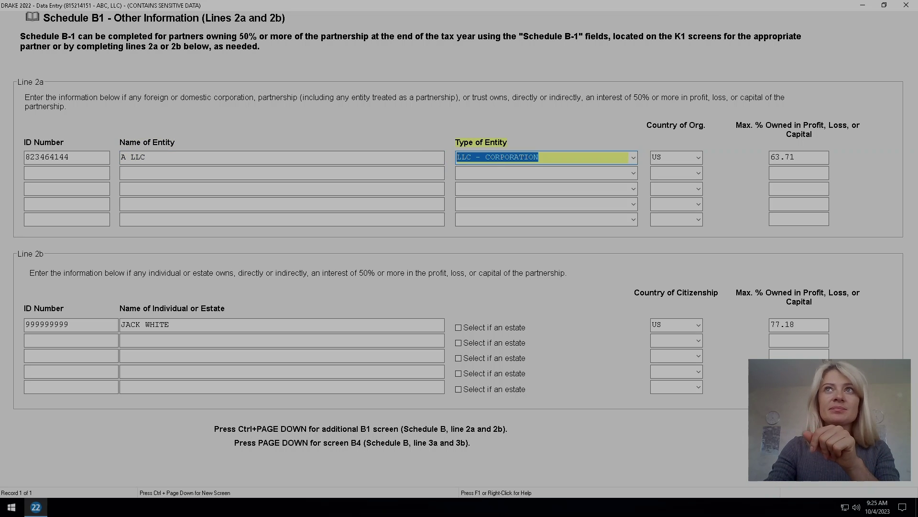
left_click(907, 5)
key("ctrl+c")
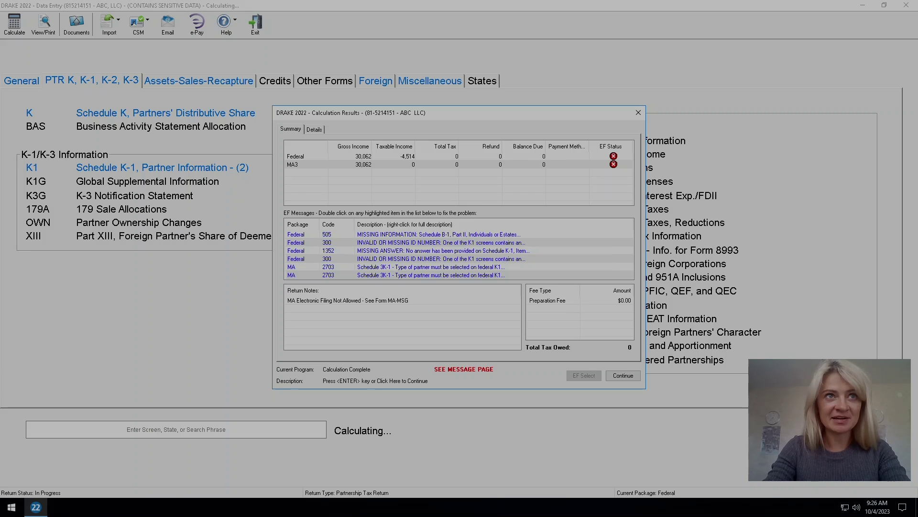
Change the Schedule B1 line 2b ID number from 999999999 to 123456789 and recalculate.
key("Return")
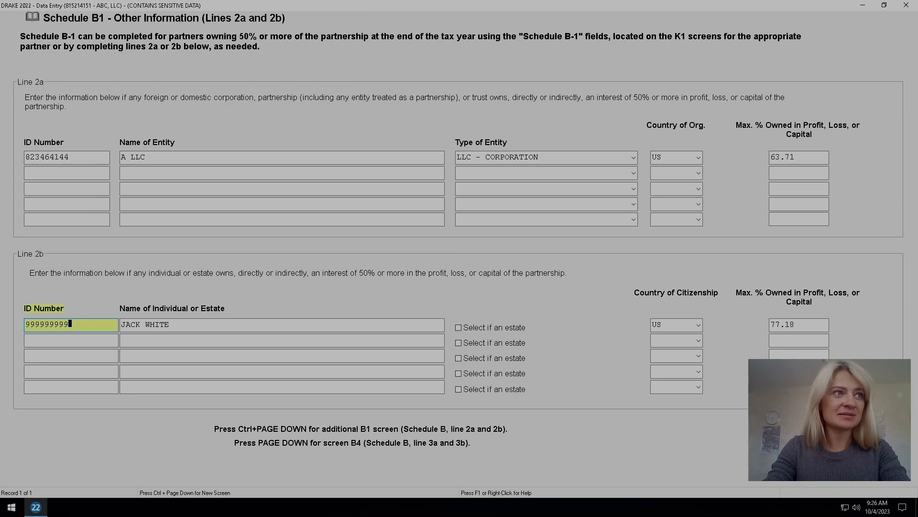
type("1")
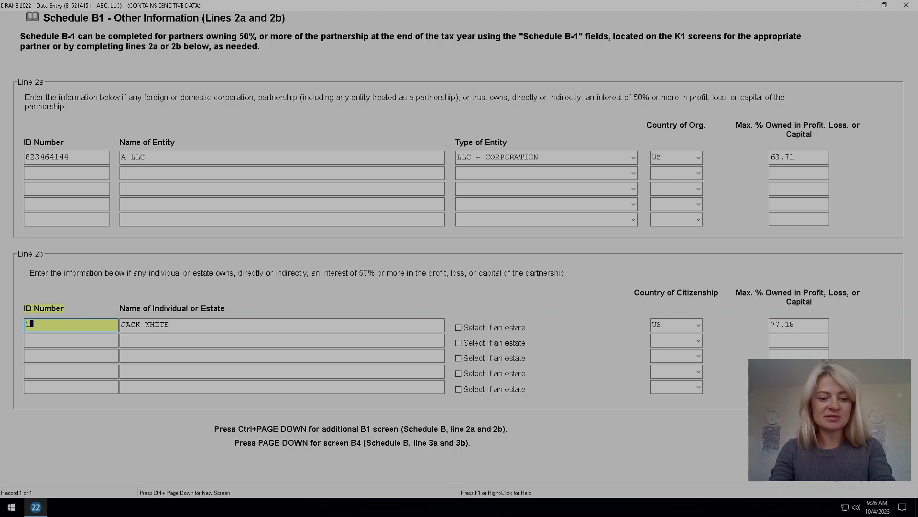
type("2345")
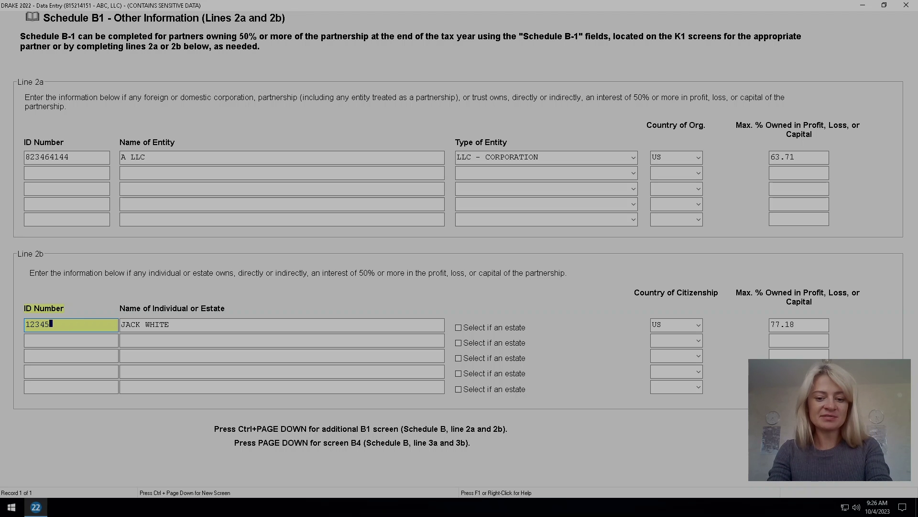
type("6789")
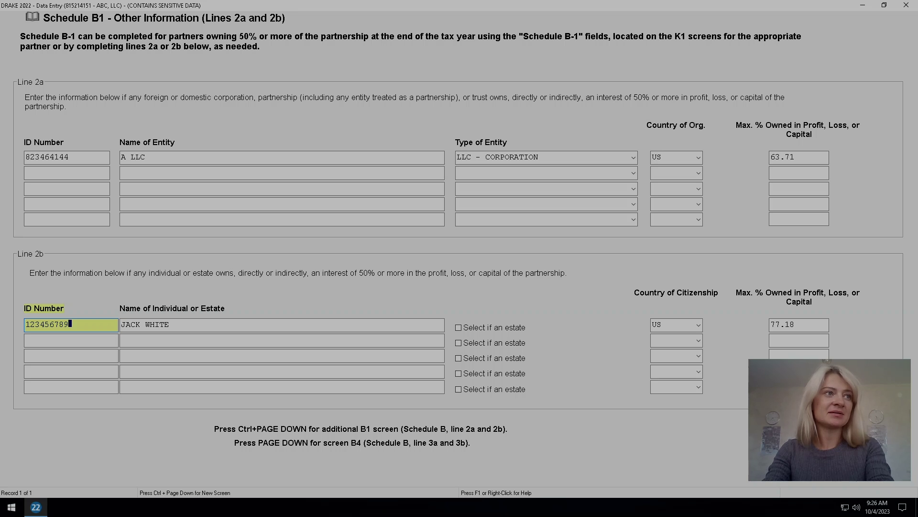
key("Escape")
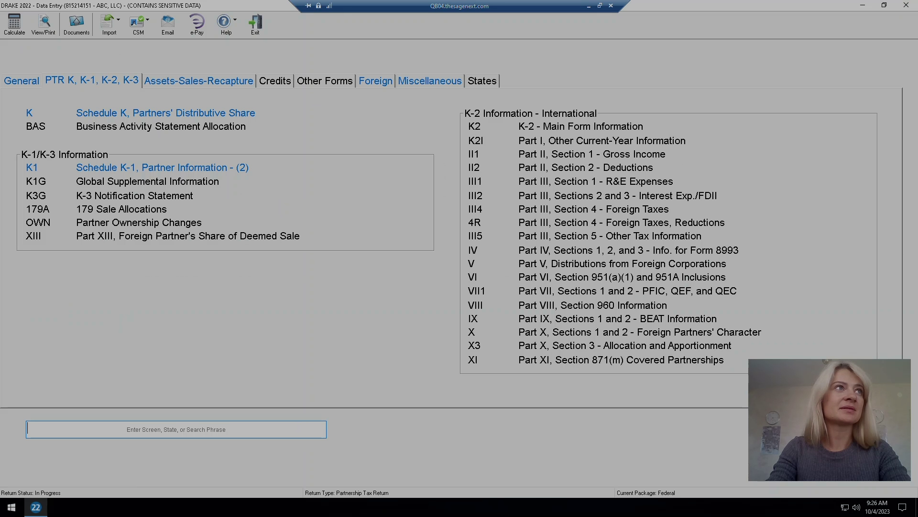
key("ctrl+c")
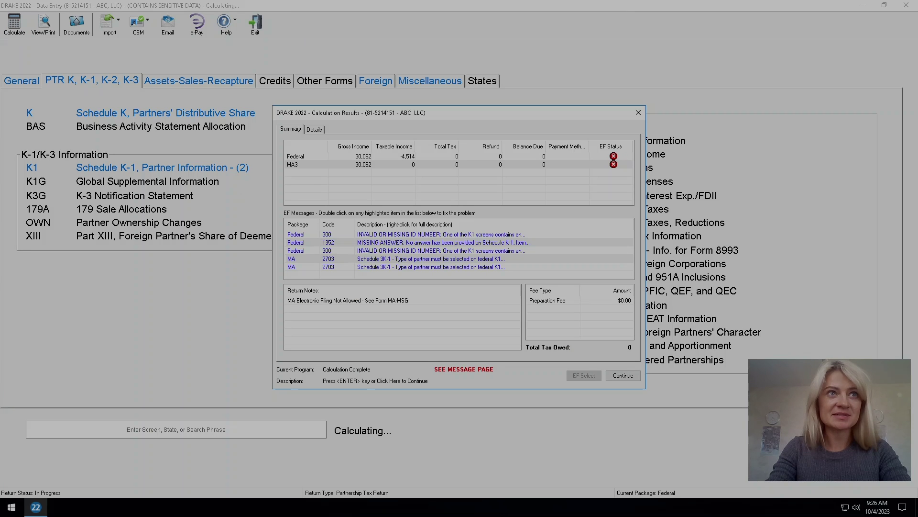
Read the full description of the Federal 300 diagnostic.
left_click(430, 234)
right_click(431, 234)
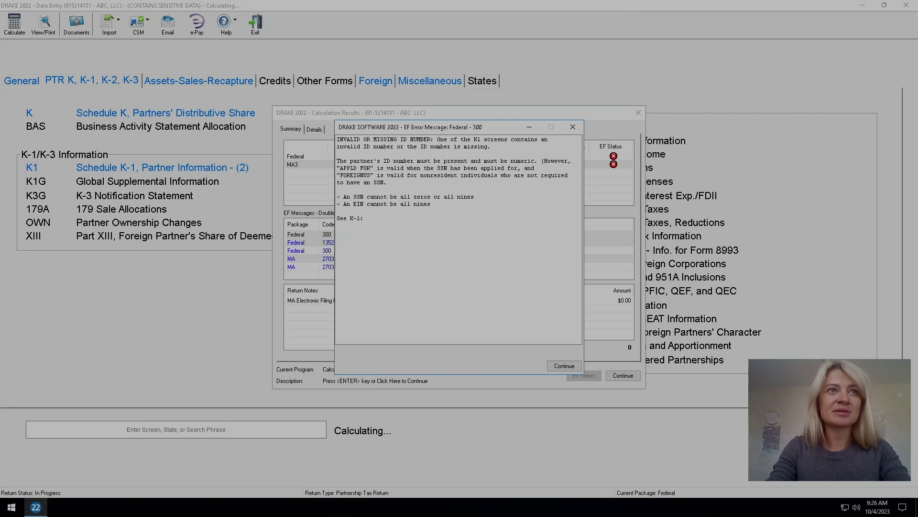
left_click(573, 126)
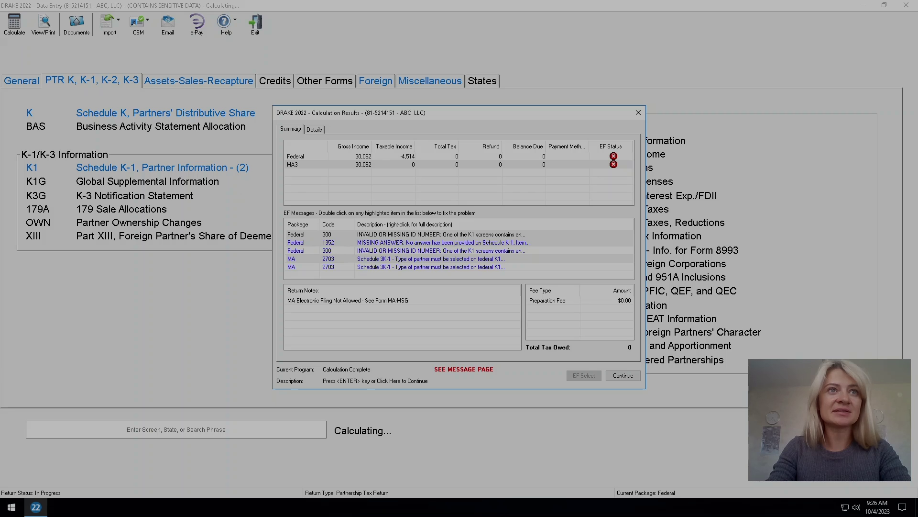
Replace the first partner's all-nines K-1 ID number with 1234567 and recalculate.
double_click(431, 234)
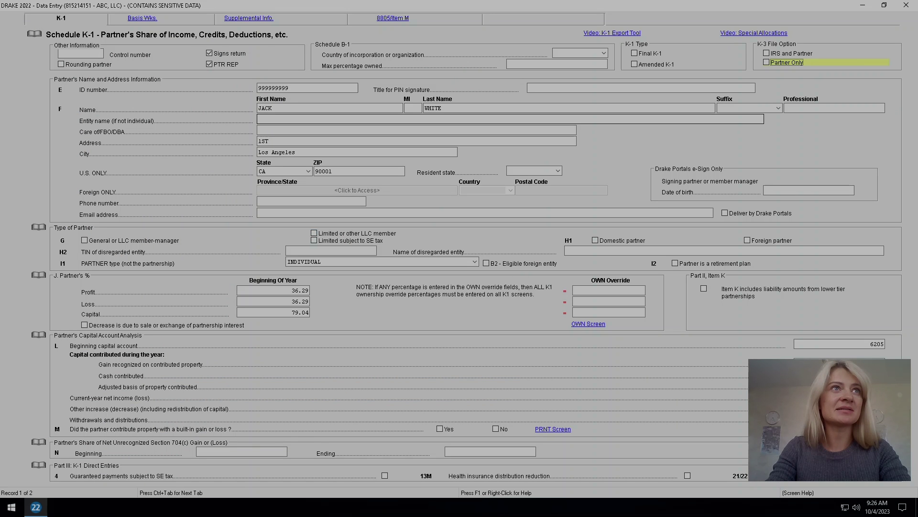
key("shift+Home")
key("BackSpace")
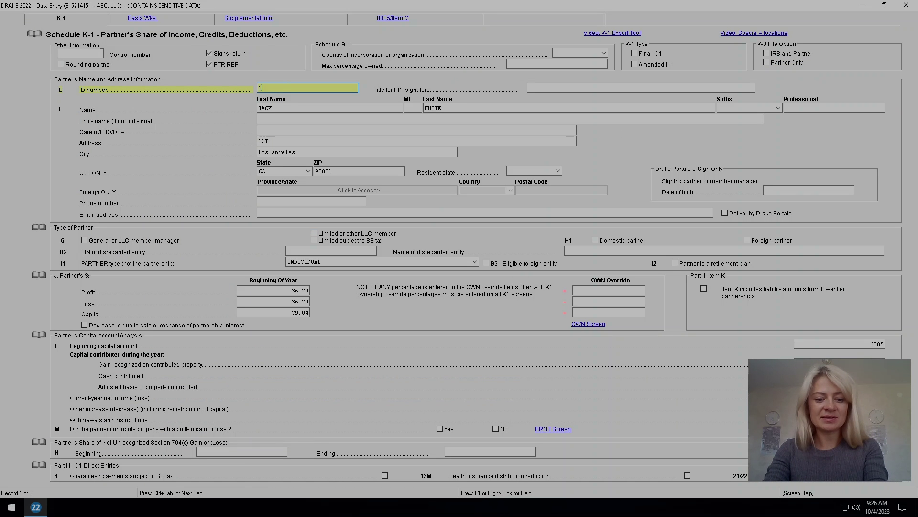
type("123456")
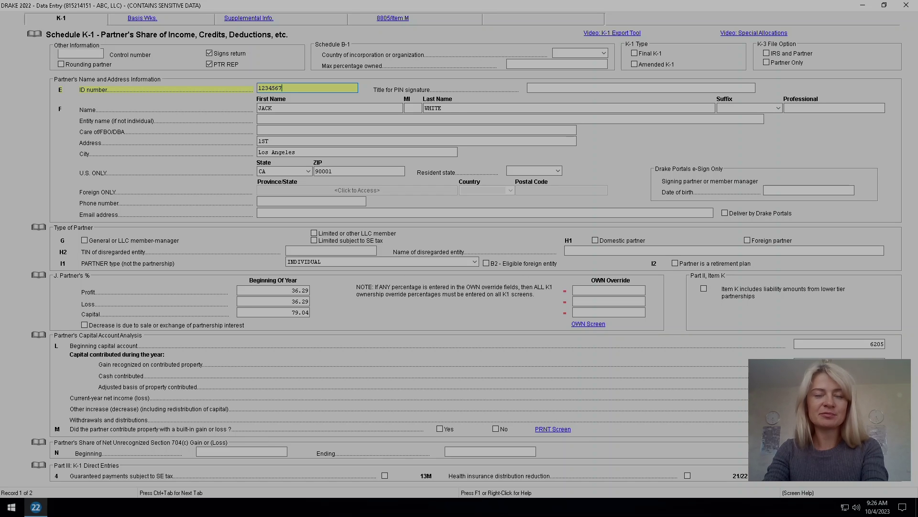
type("7")
key("Return")
key("Escape")
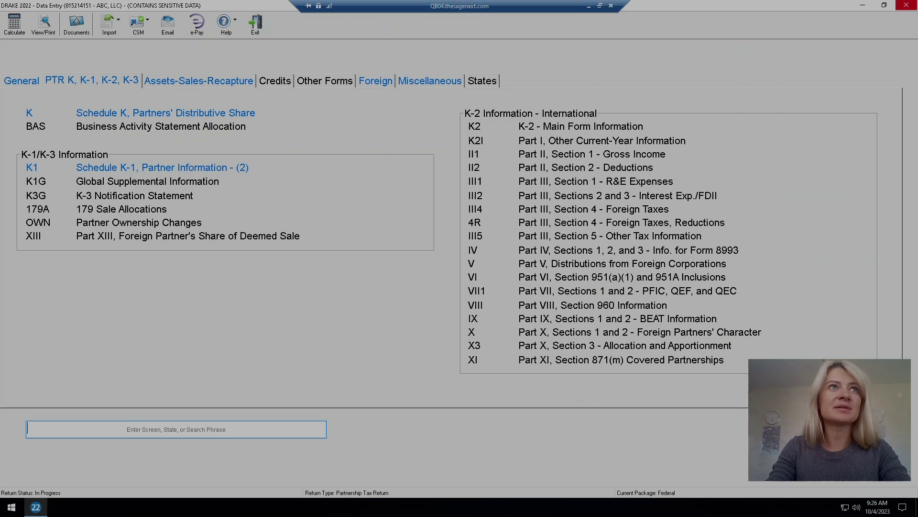
key("ctrl+c")
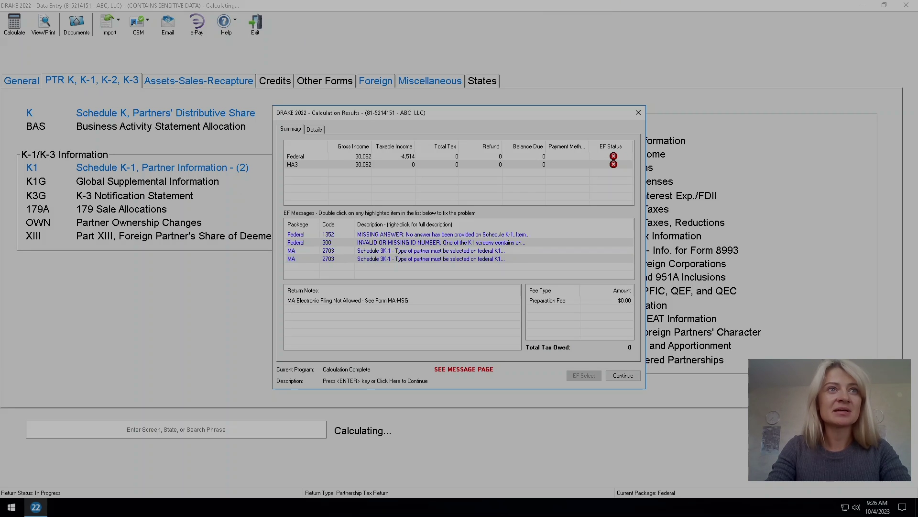
Read diagnostic 1352, then answer No to the built-in gain or loss question on line M.
double_click(481, 235)
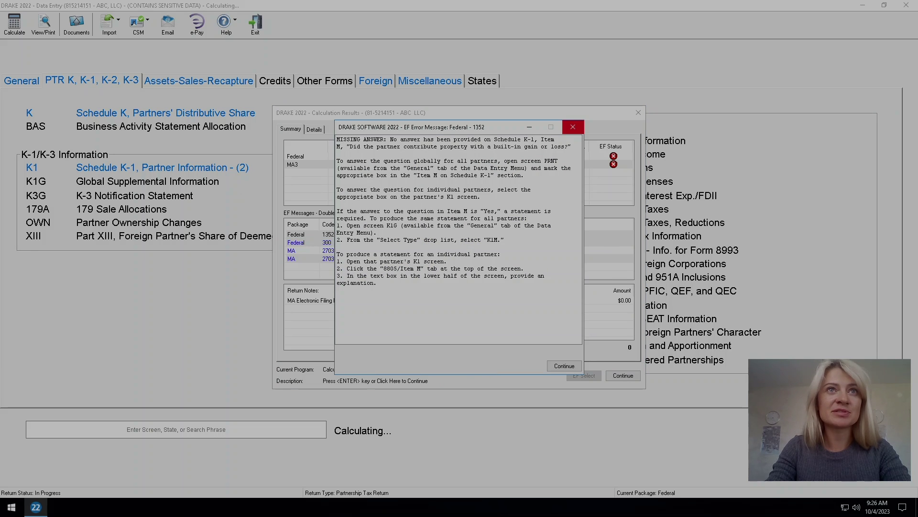
left_click(573, 127)
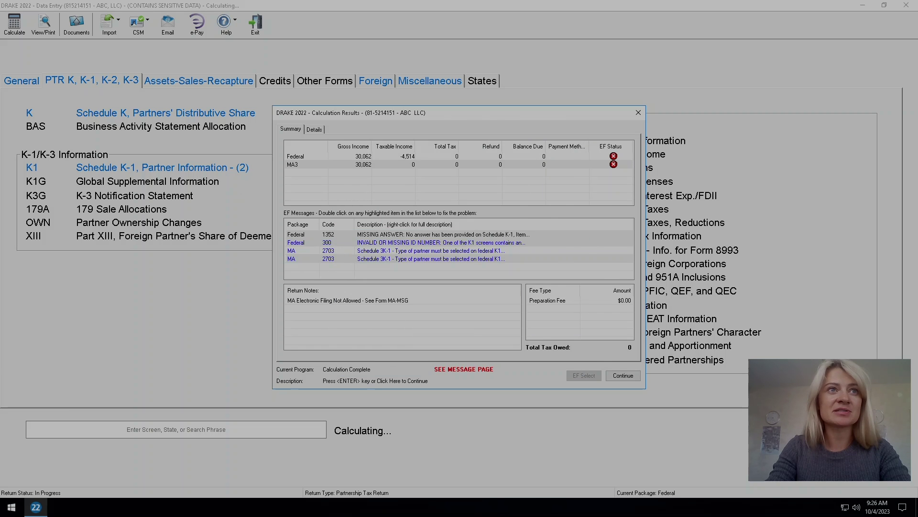
double_click(481, 235)
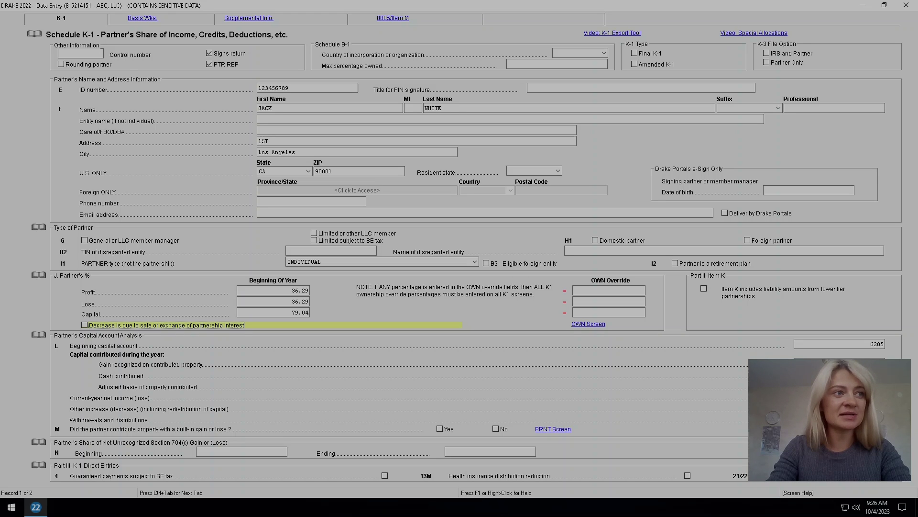
left_click(496, 429)
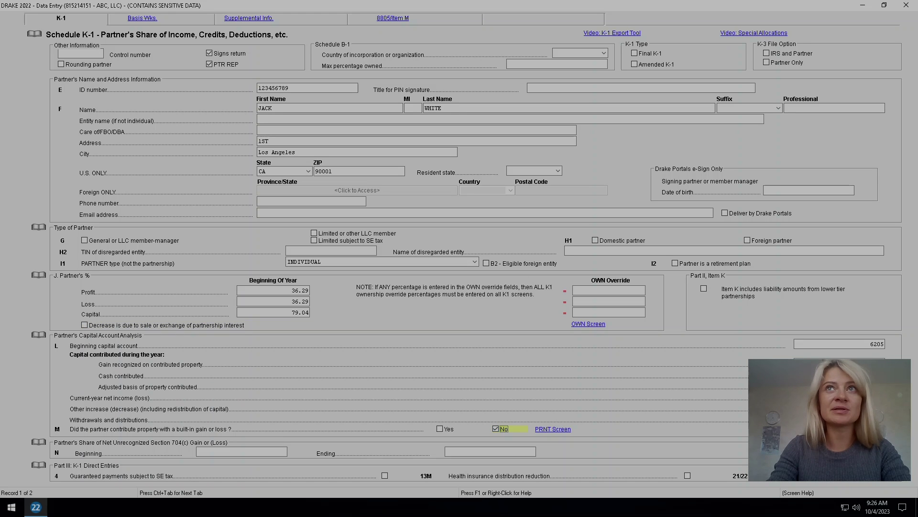
key("Escape")
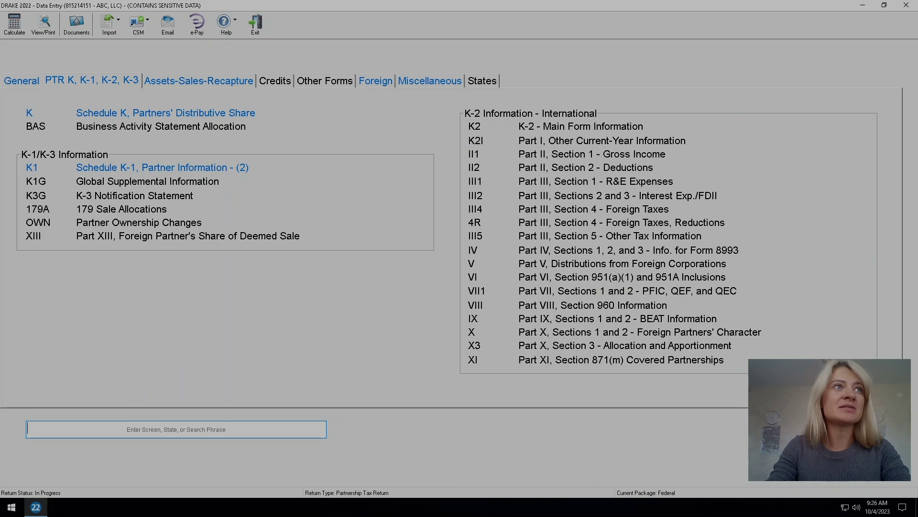
Review the second partner's K-1 record in the partner list, then recalculate.
left_click(162, 167)
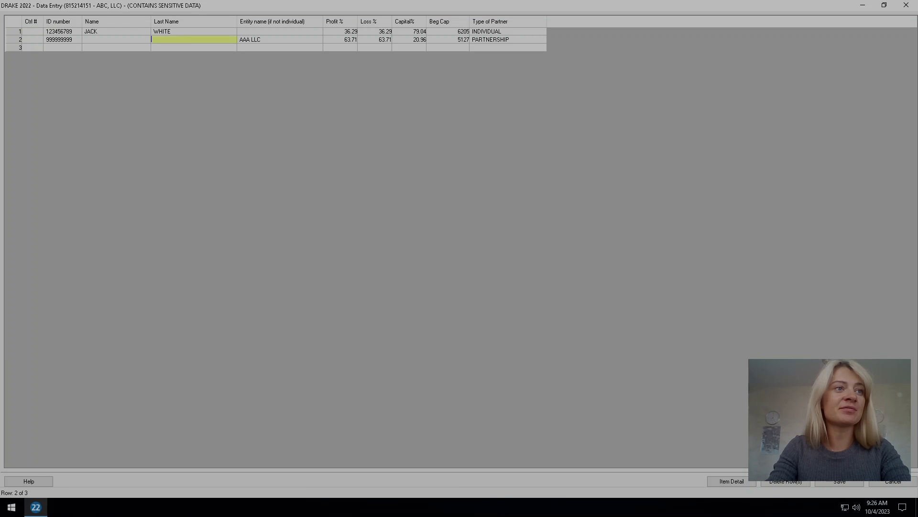
key("alt+i")
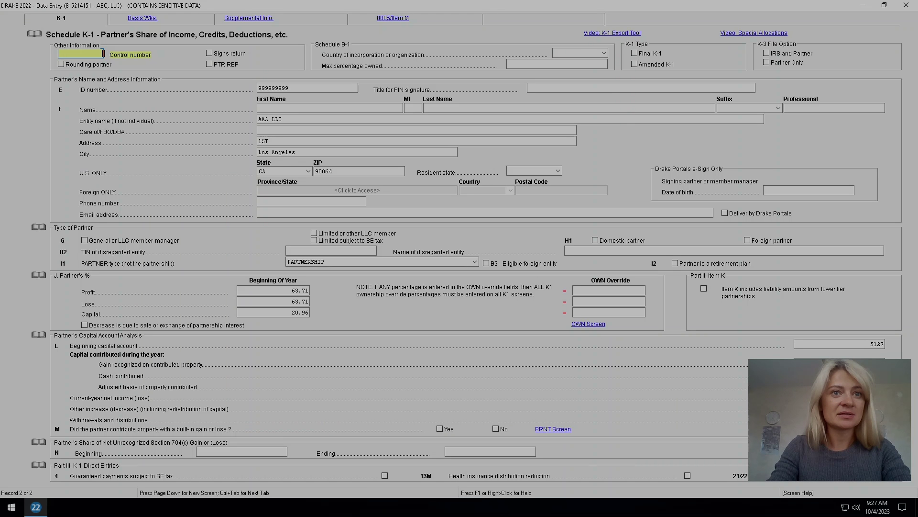
key("Escape")
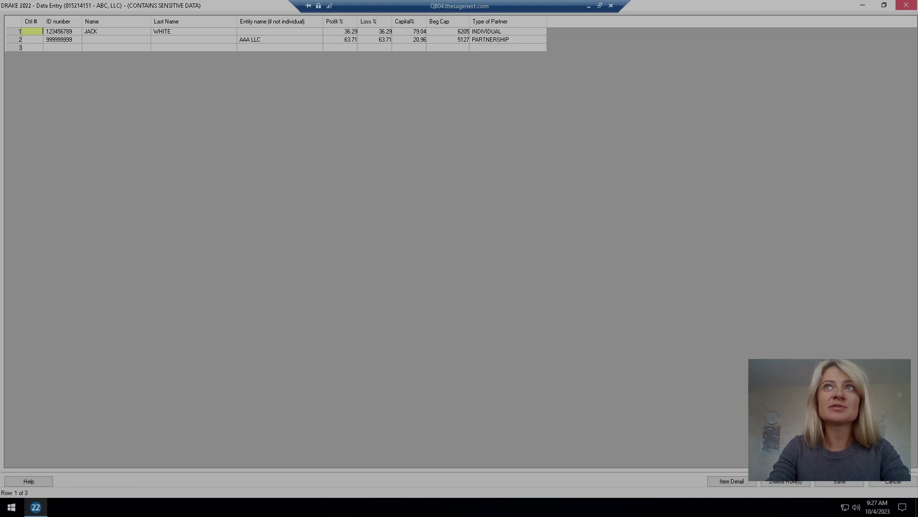
left_click(906, 5)
left_click(14, 23)
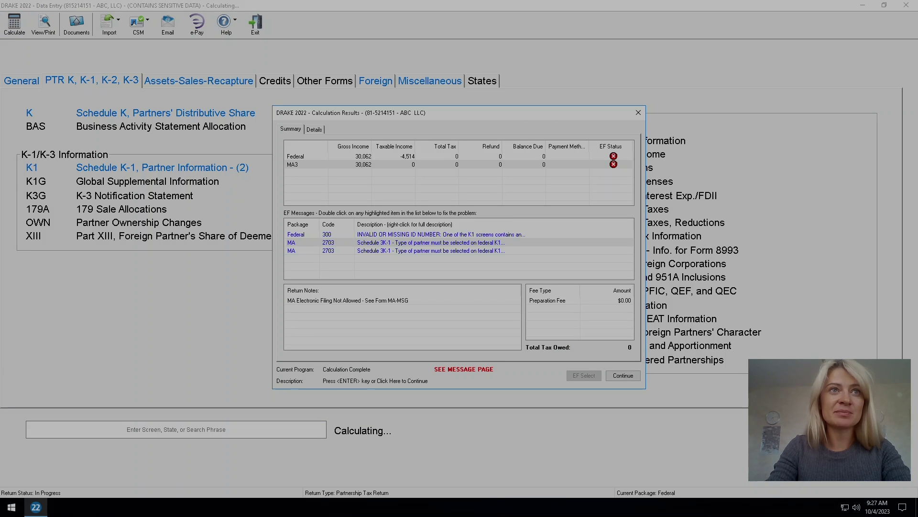
Replace the AAA LLC partner's 999999999 K-1 ID number with 123456789 and recalculate.
double_click(430, 235)
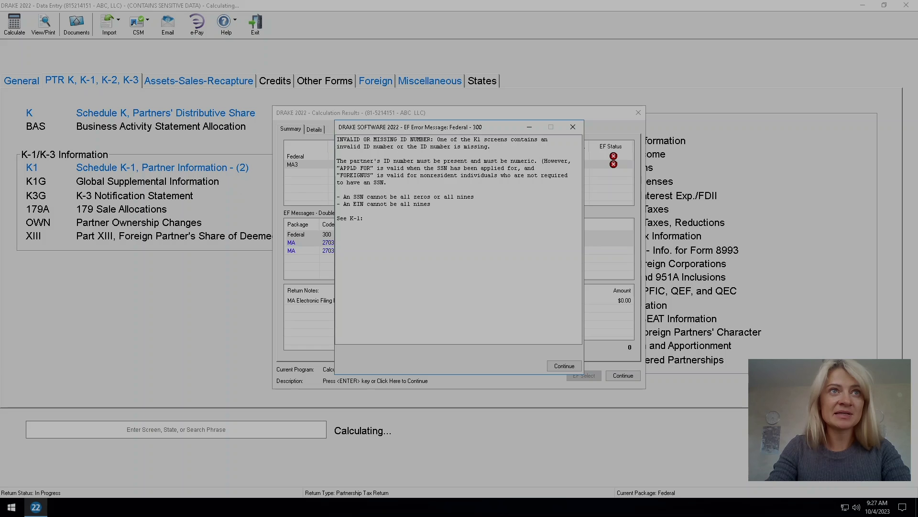
key("Return")
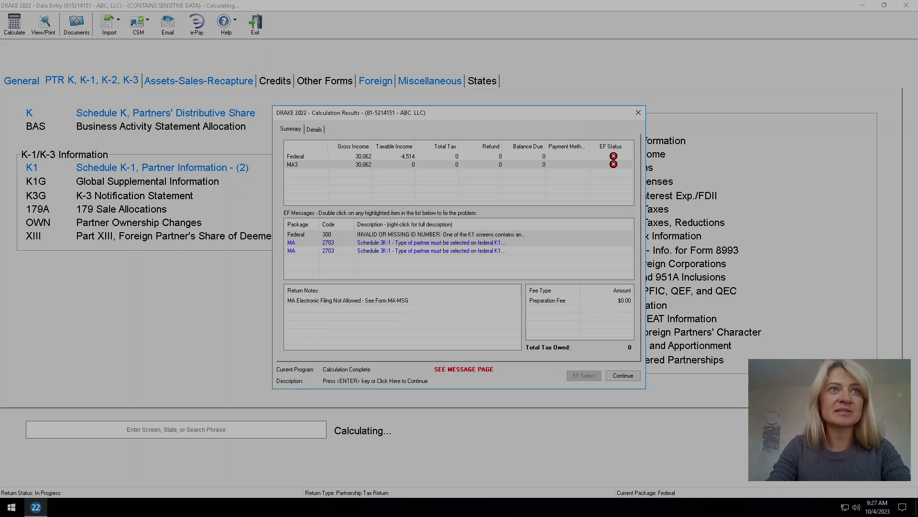
key("Return")
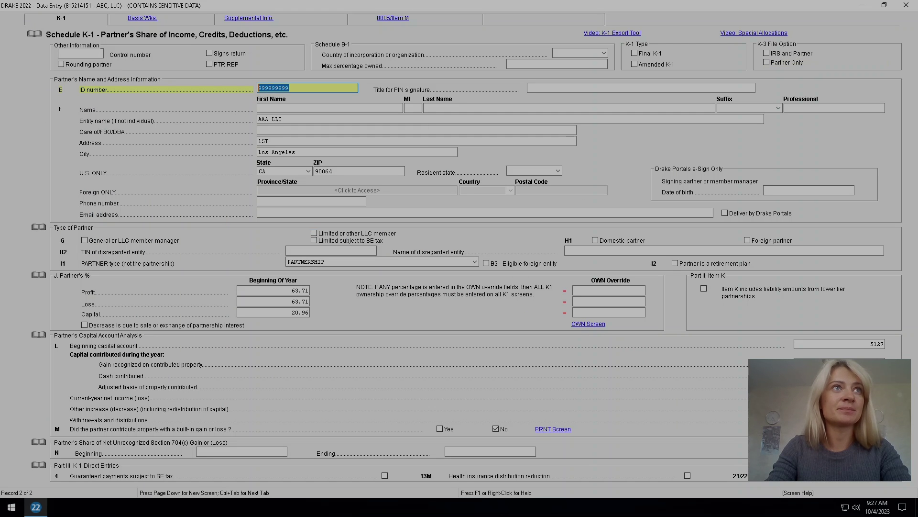
type("1234")
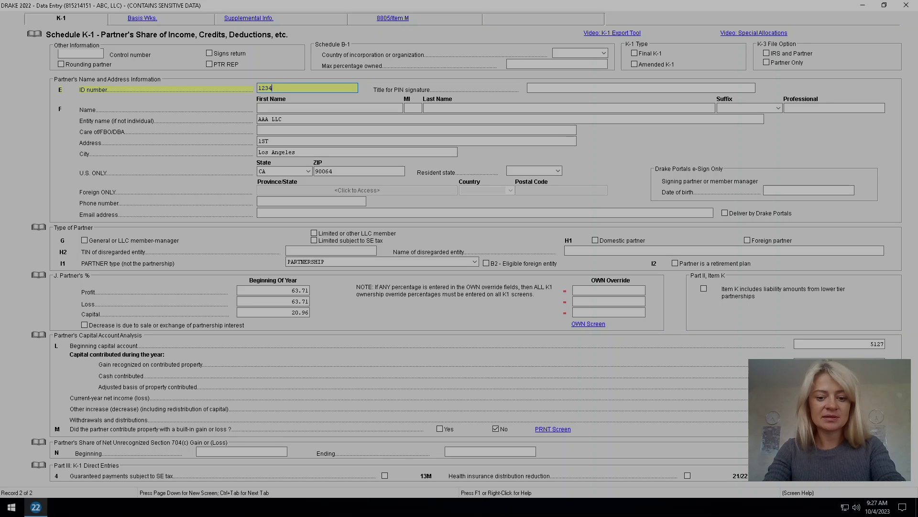
type("56789")
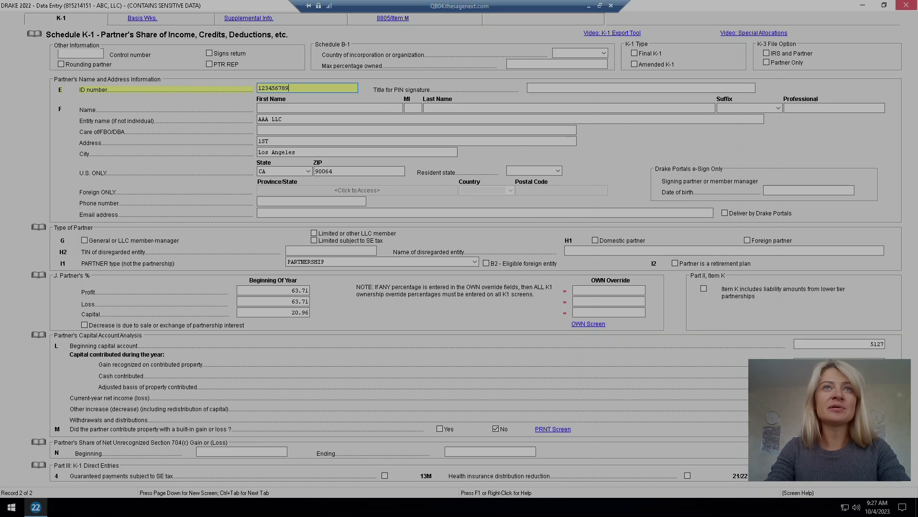
key("Escape")
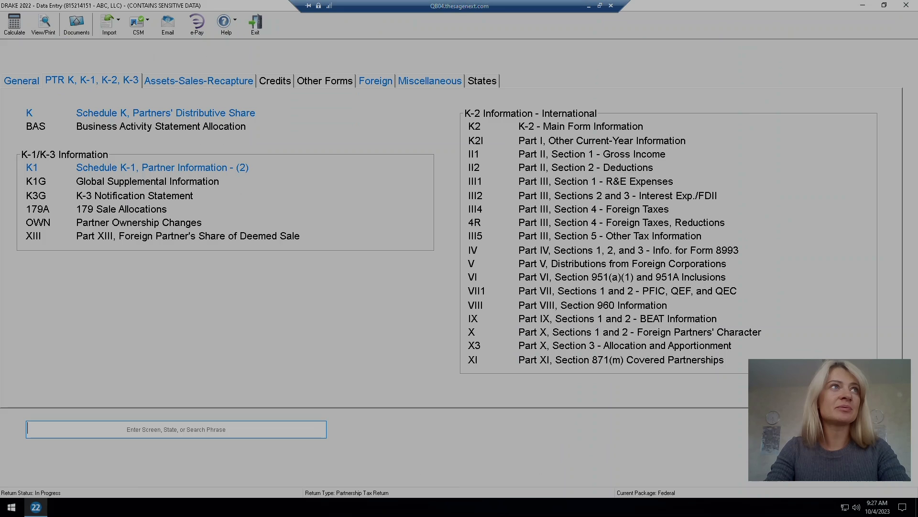
left_click(14, 22)
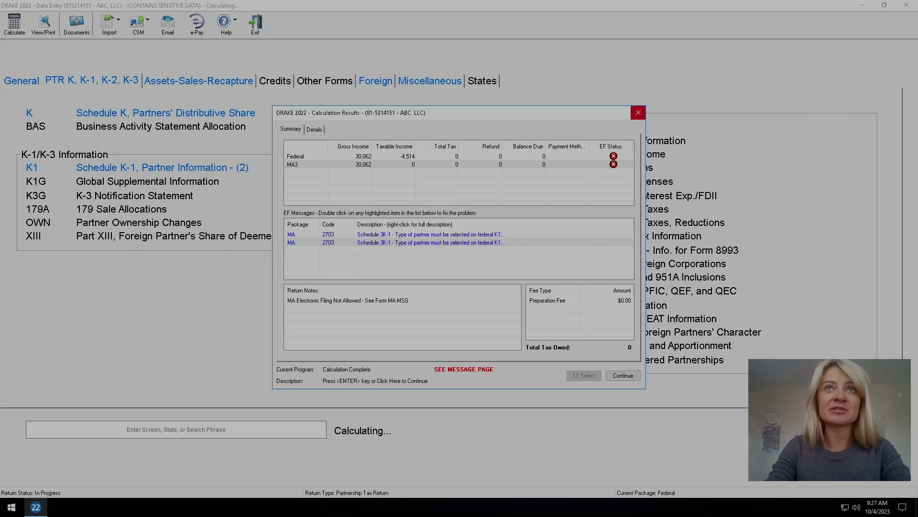
Review the return's remaining e-file messages in View/Print, then return to data entry.
left_click(639, 112)
left_click(43, 23)
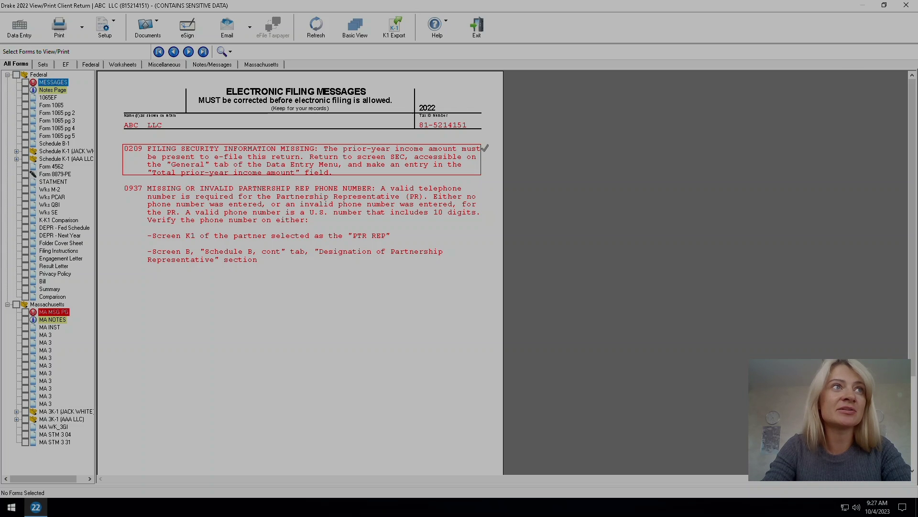
left_click(19, 28)
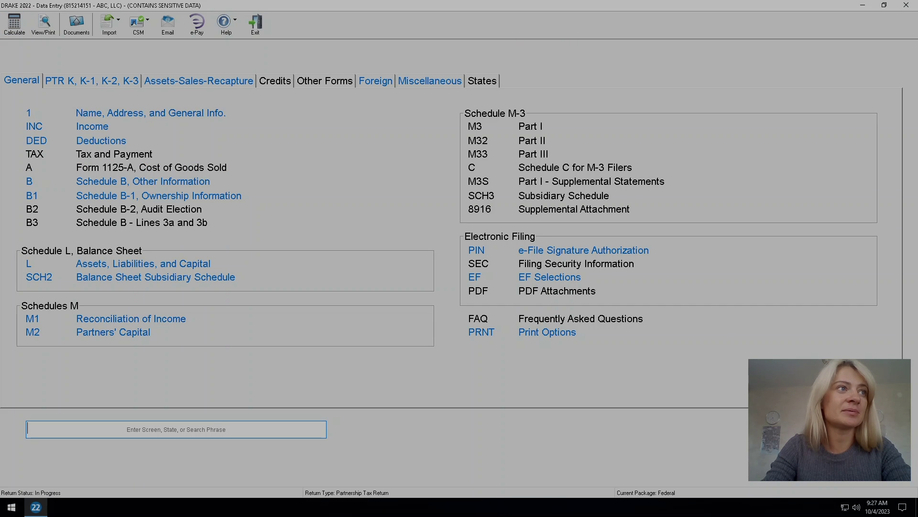
Enter 0 as total prior-year income on the SEC filing security screen and recalculate.
type("SEC")
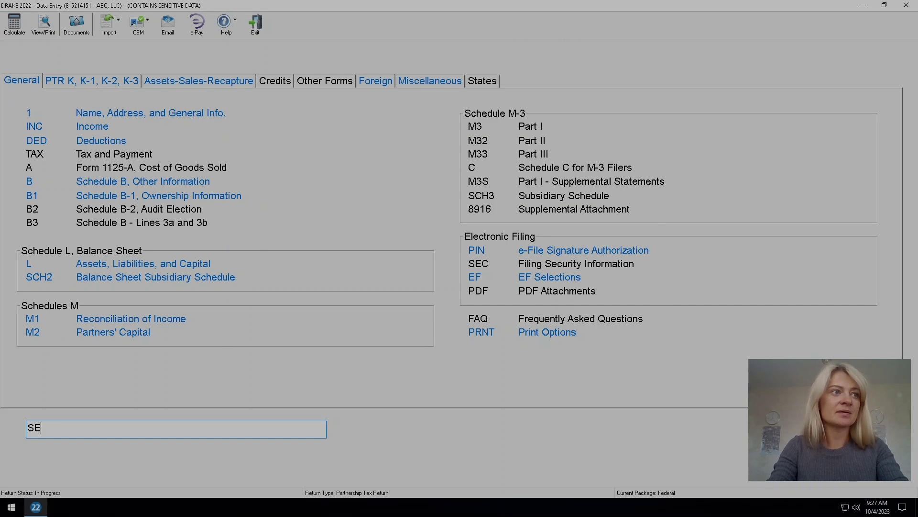
key("Return")
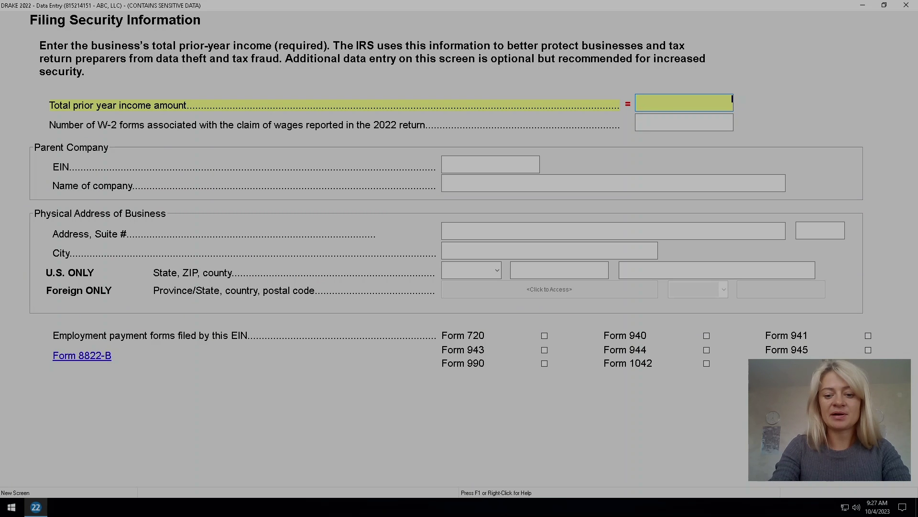
type("0")
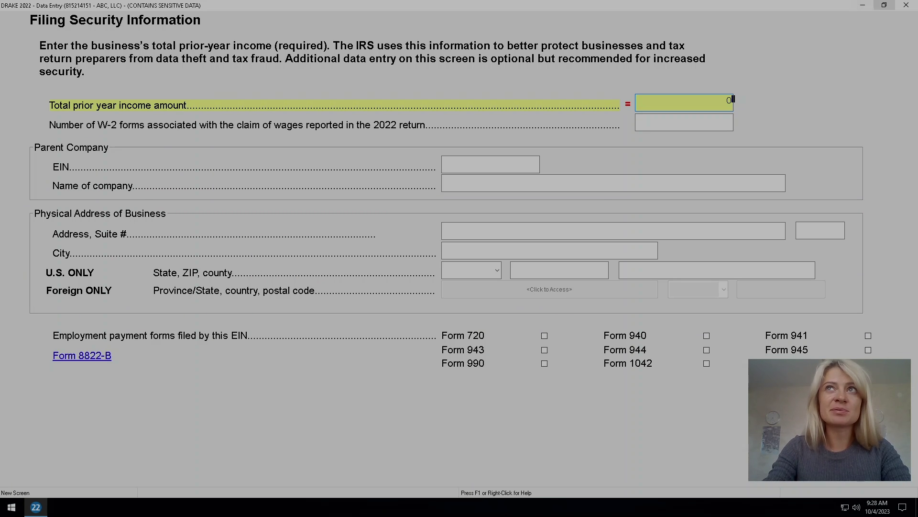
left_click(906, 4)
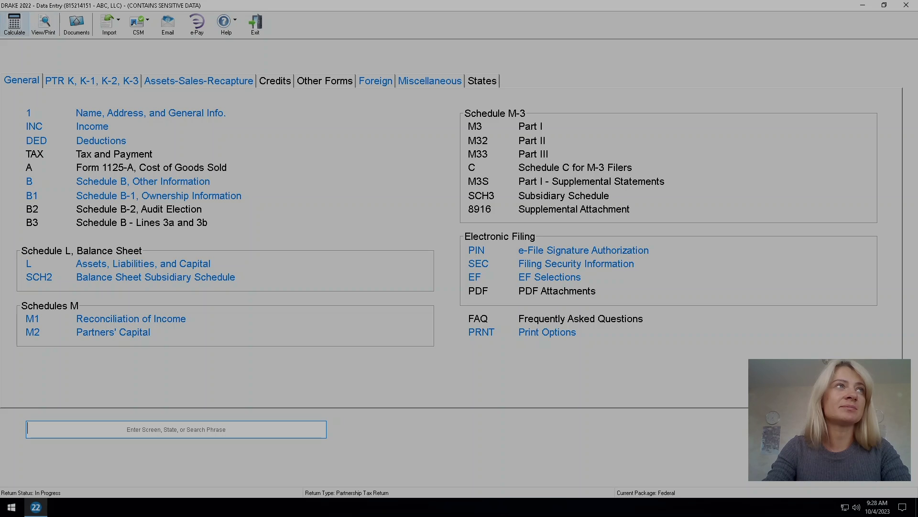
left_click(14, 23)
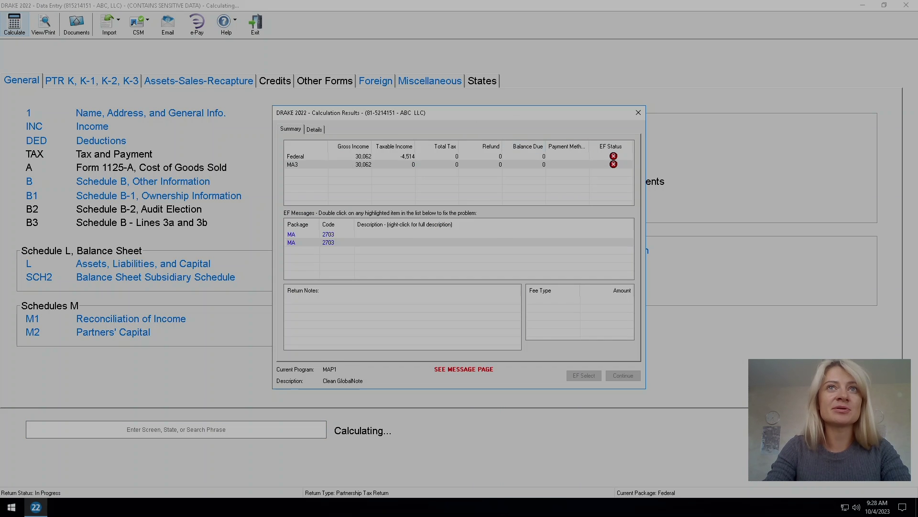
Read e-file message 0937 about the missing representative phone, then recalculate and dismiss results.
key("ctrl+v")
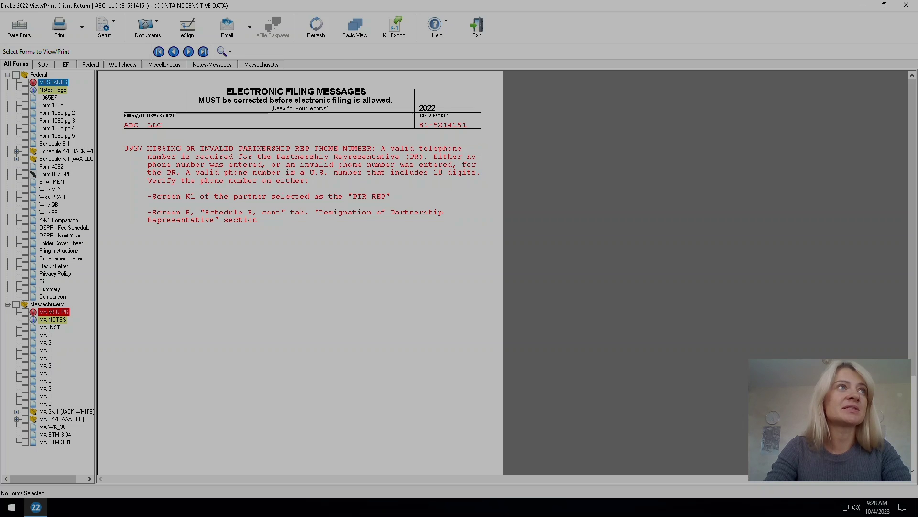
key("Escape")
key("ctrl+c")
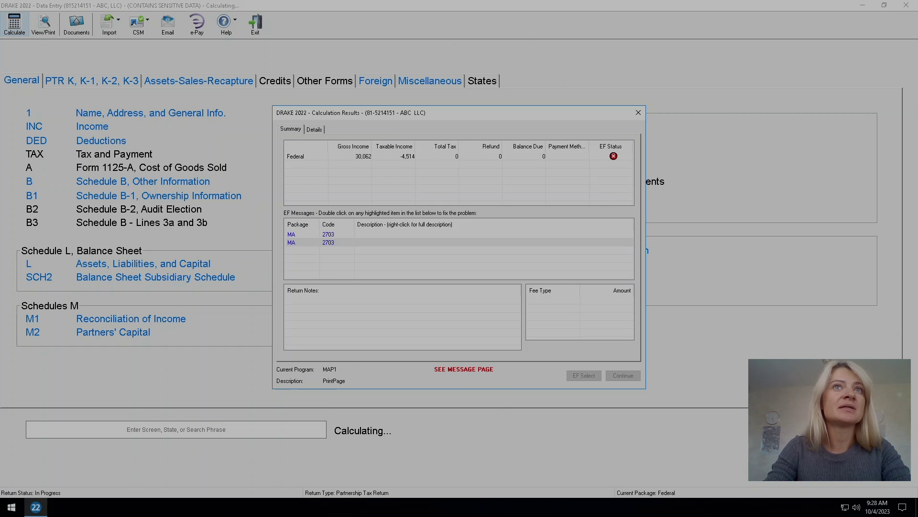
key("Return")
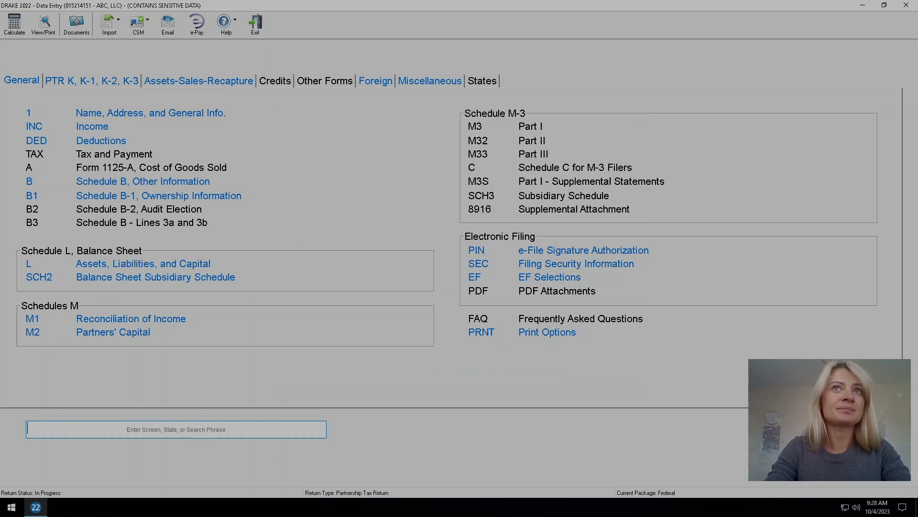
Open the first partner's K-1 details via the K1 screen.
type("k")
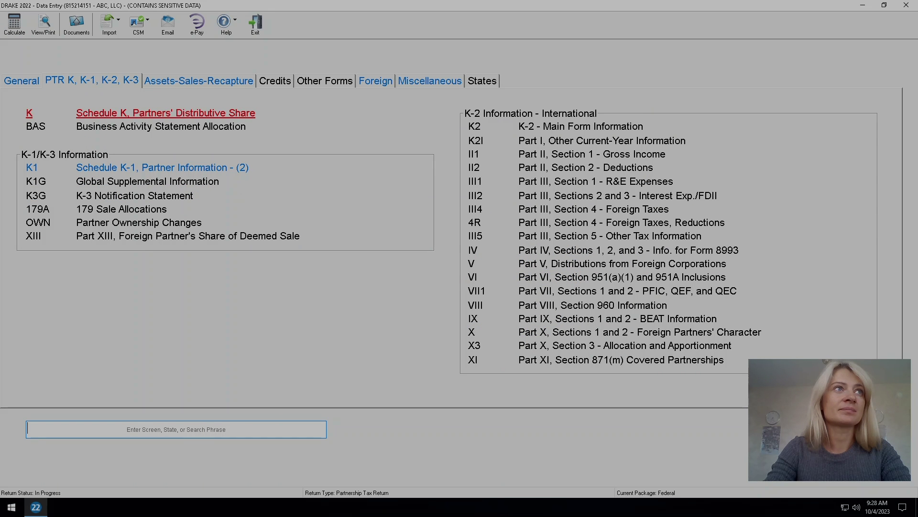
key("Return")
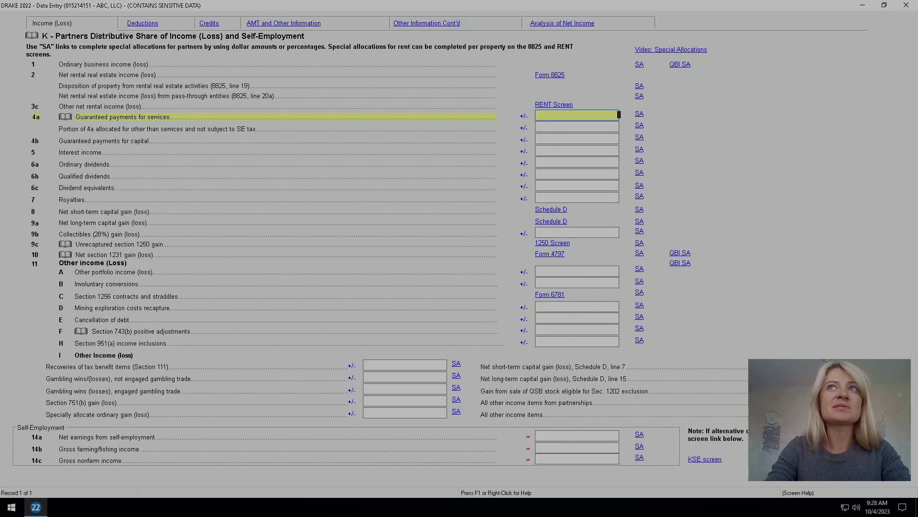
key("Escape")
type("k1")
key("Return")
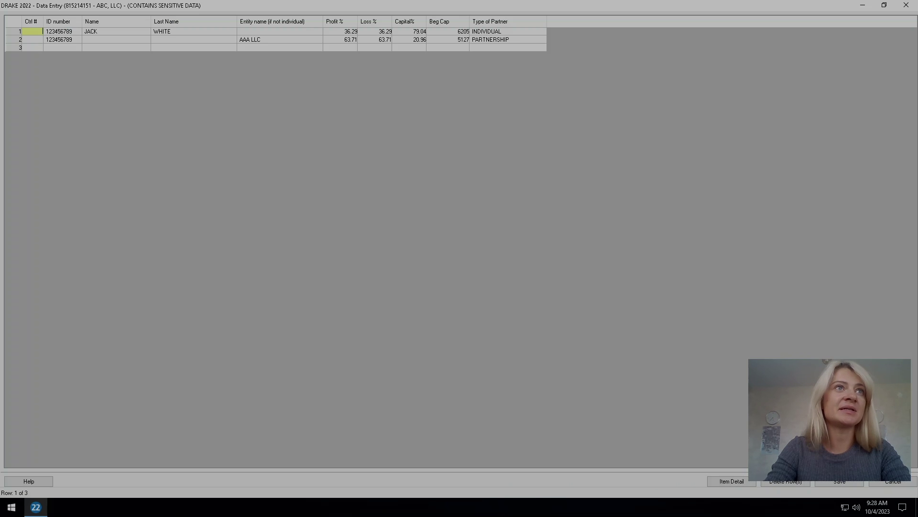
key("Return")
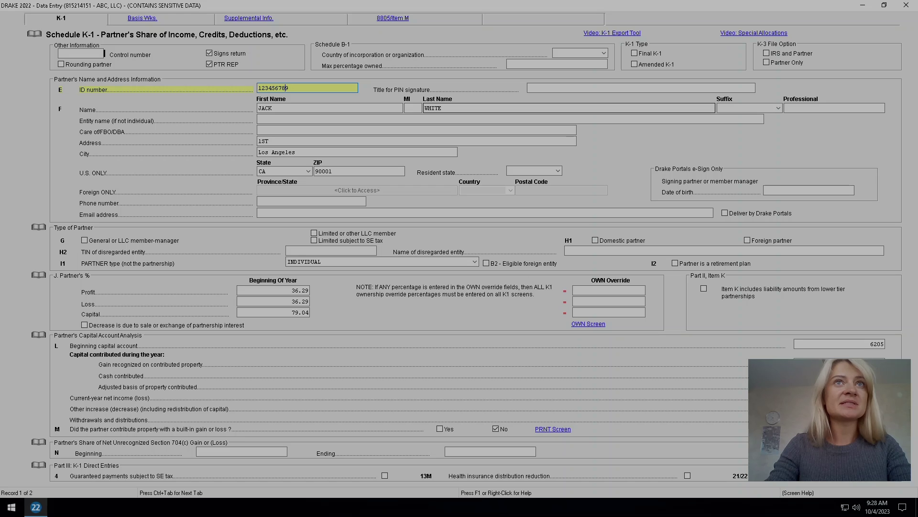
Enter the PTR REP partner's phone number and recalculate the return.
key("Tab")
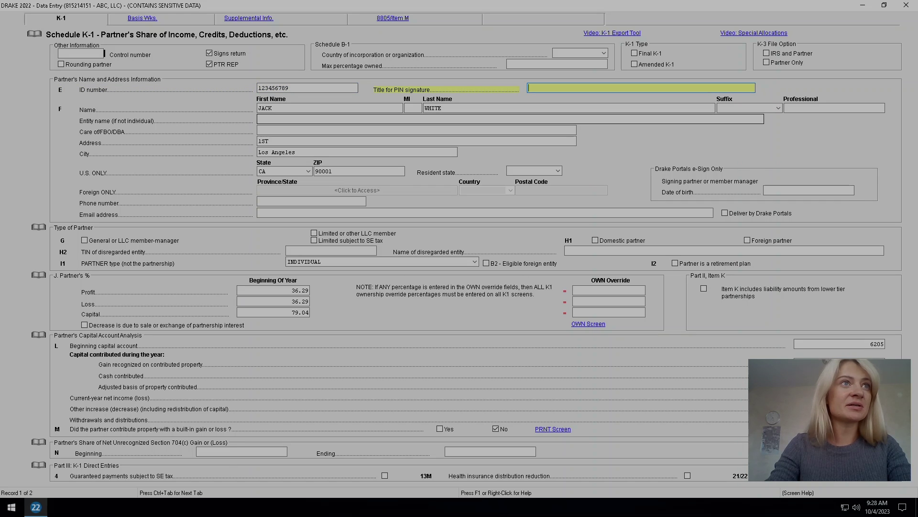
left_click(311, 201)
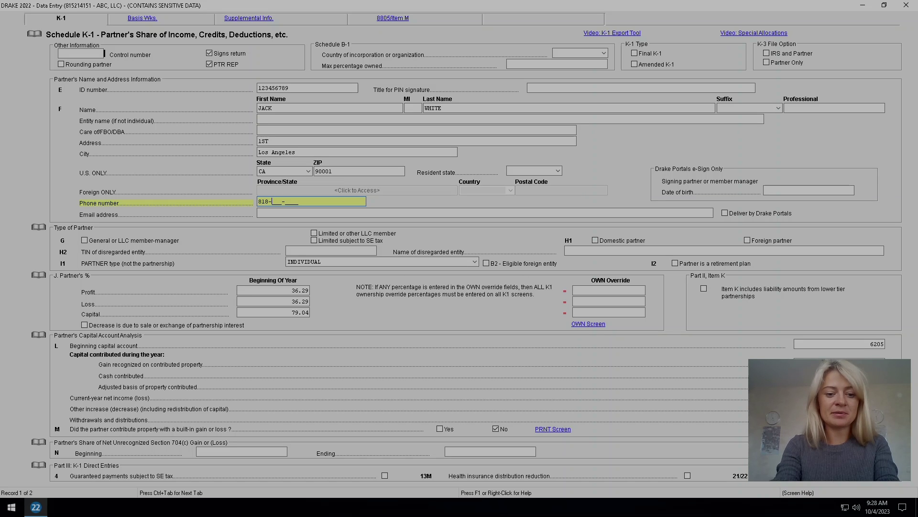
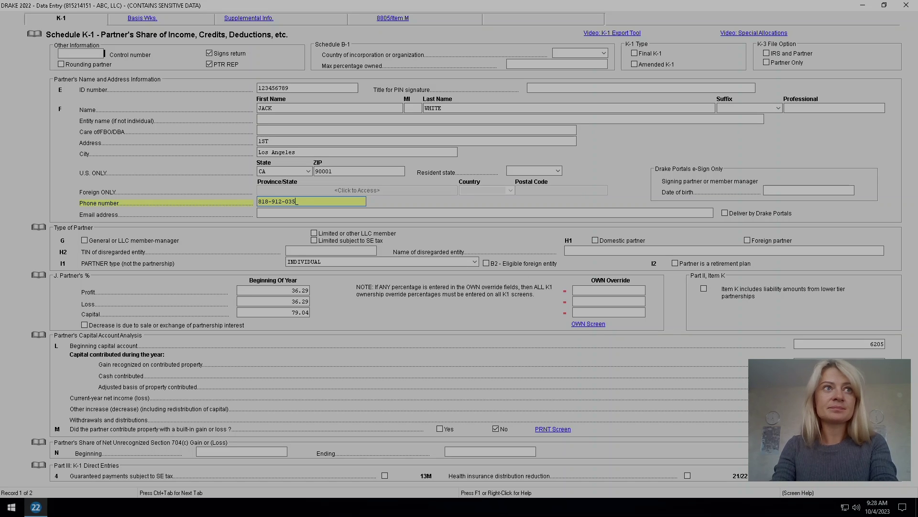
key("Tab")
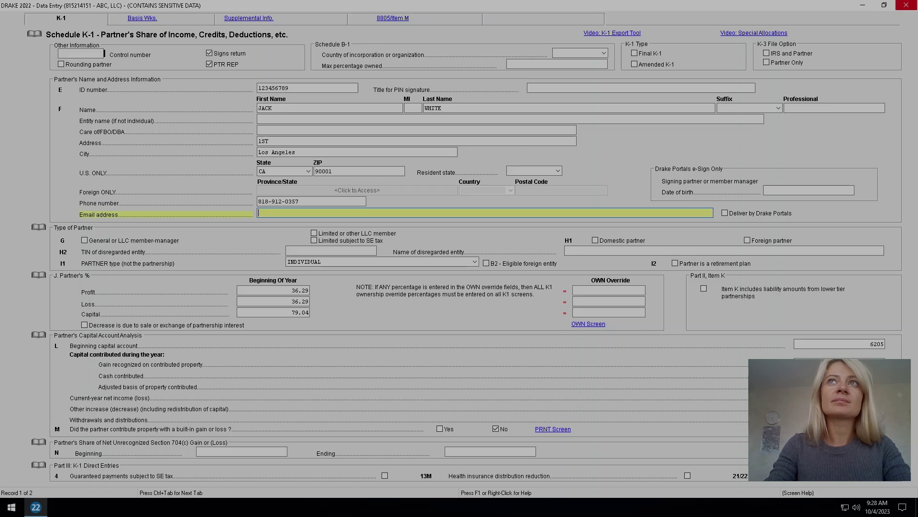
key("ctrl+g")
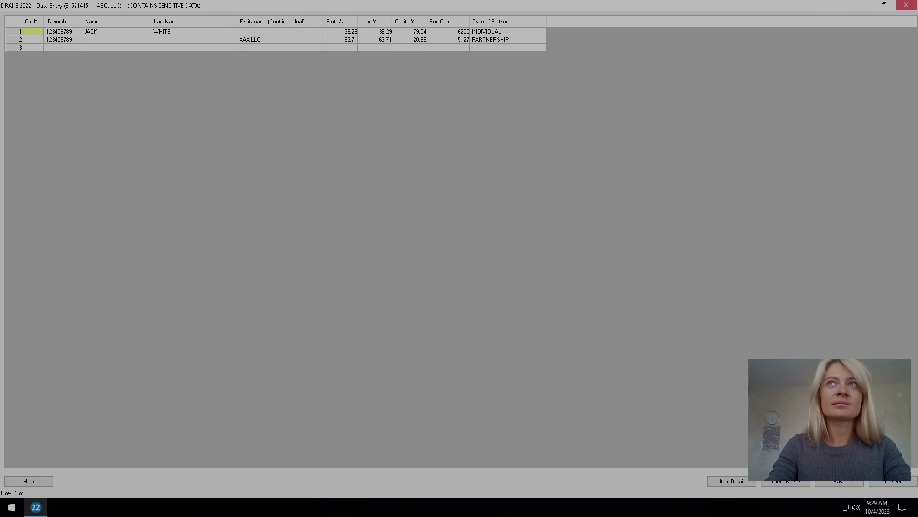
key("Escape")
key("ctrl+c")
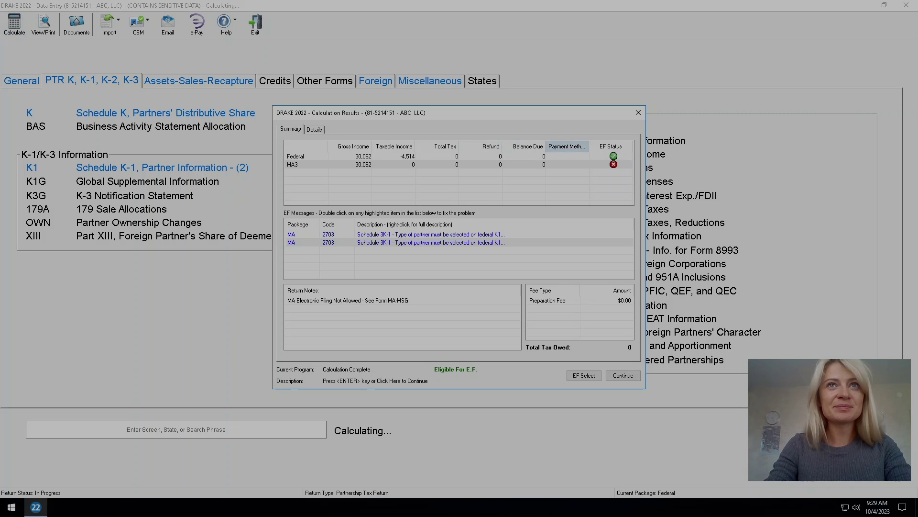
left_click(567, 156)
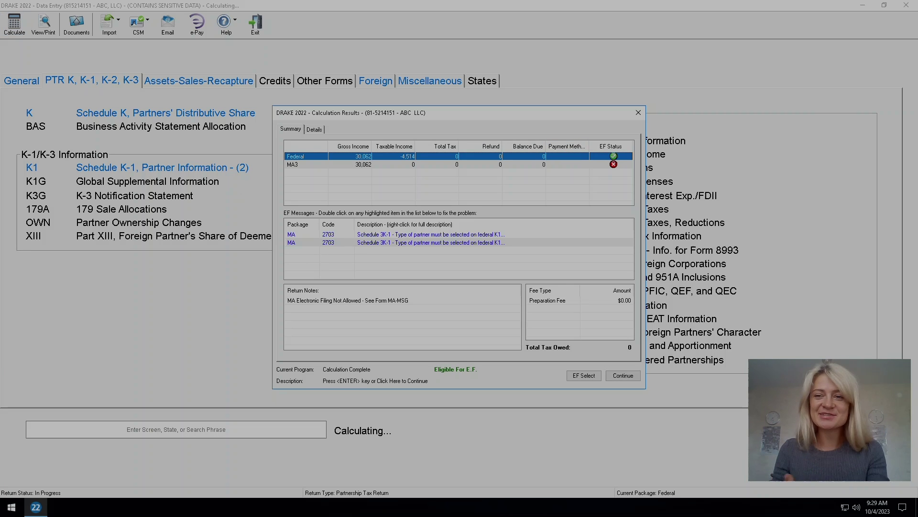